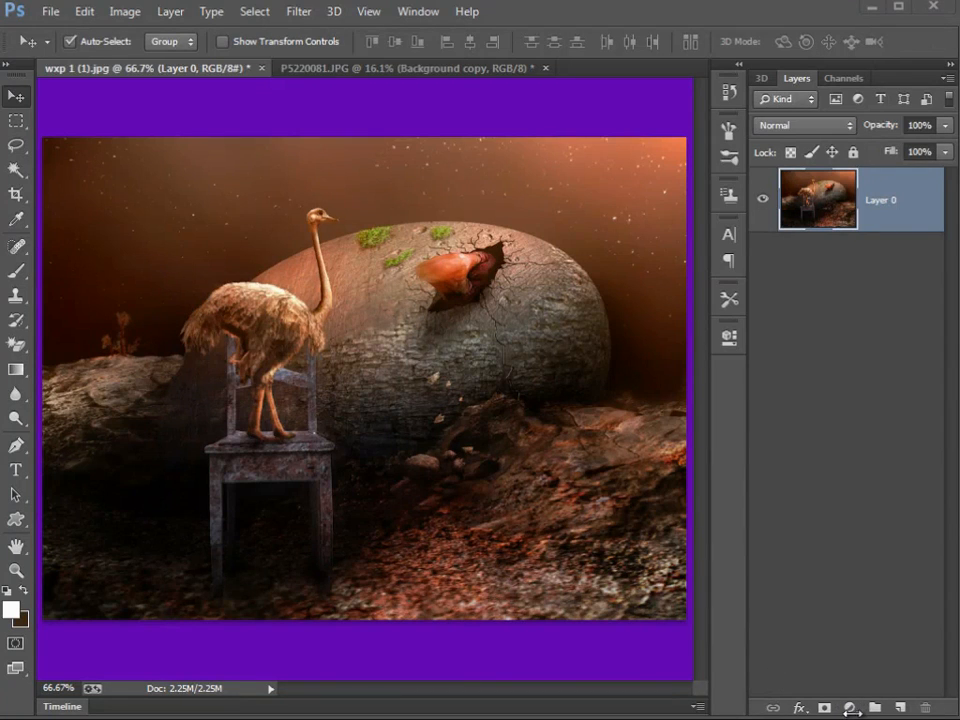
pyautogui.click(132, 14)
pyautogui.moveTo(170, 59)
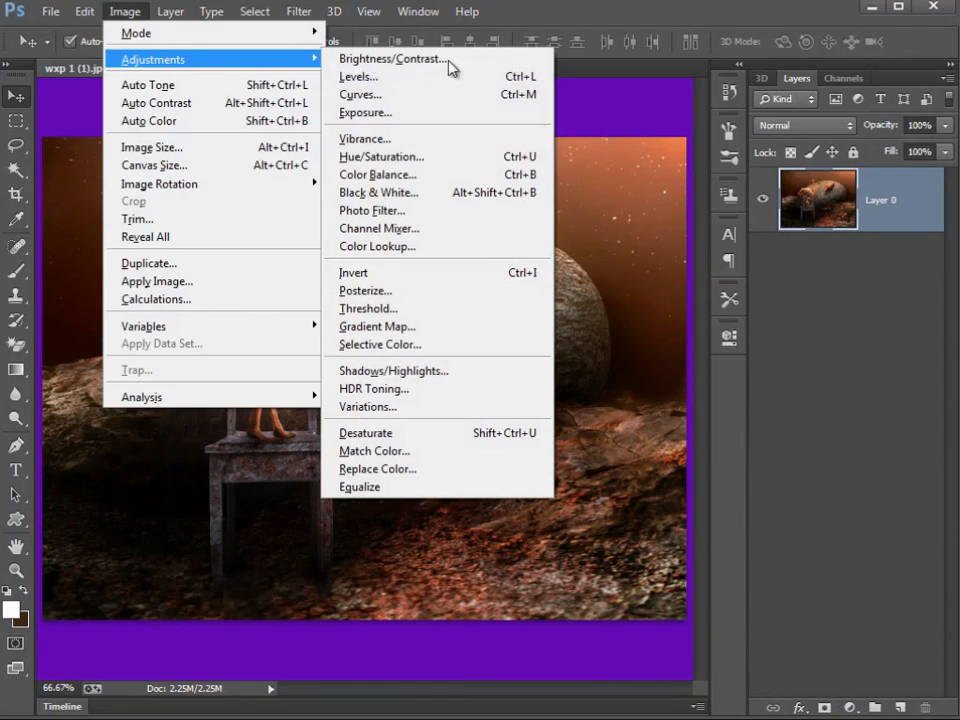
pyautogui.click(930, 542)
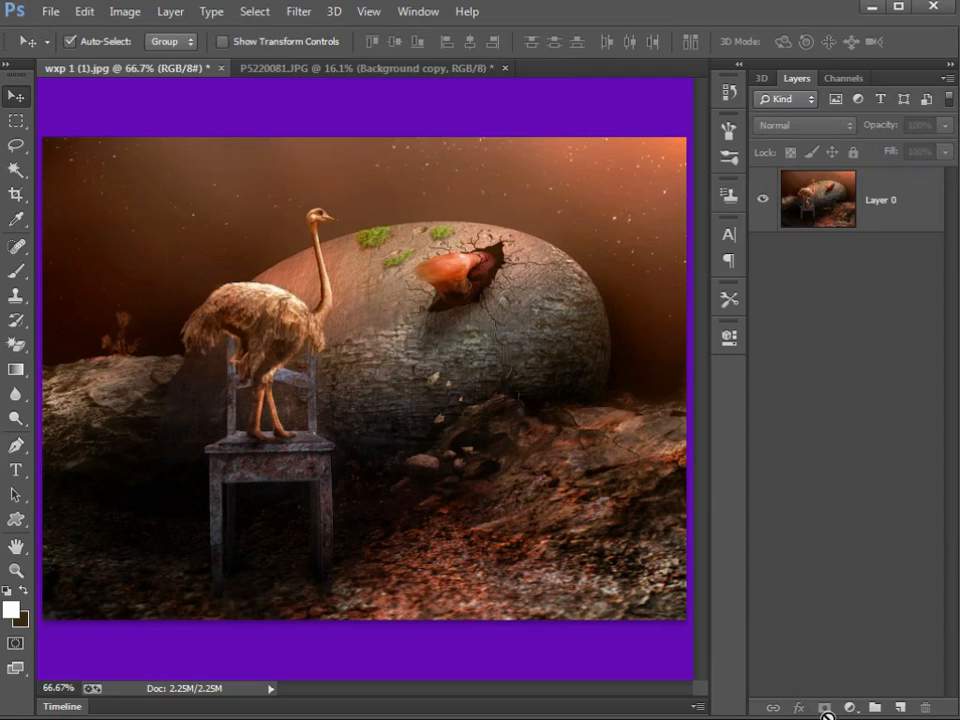
# Add a Curves adjustment layer above Layer 0, enlarging its curve graph and moving it clear of the ostrich and chair
pyautogui.click(849, 708)
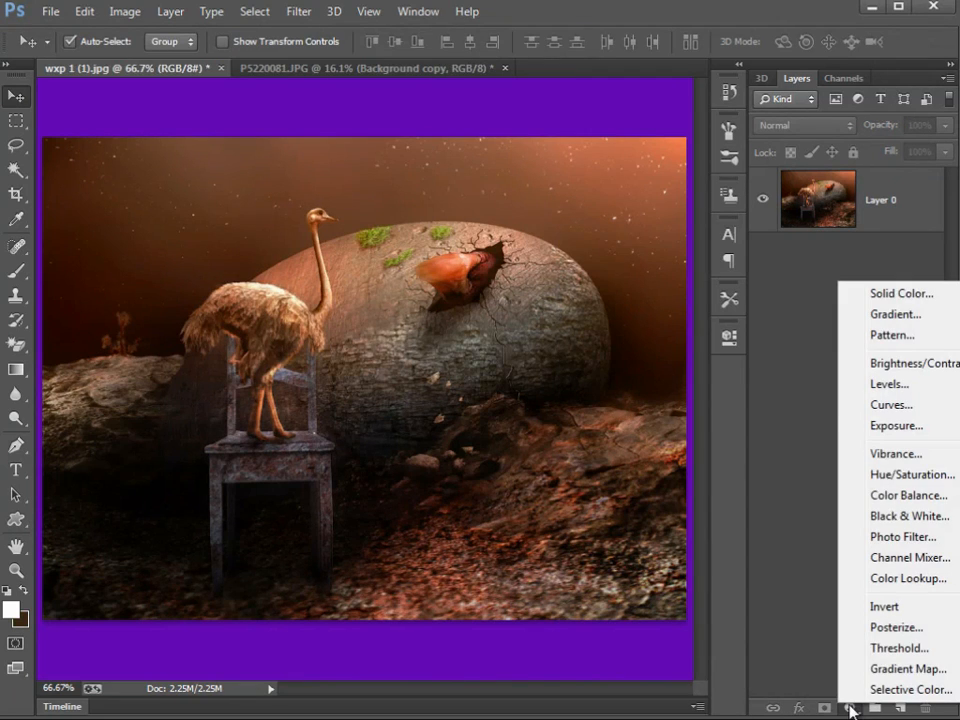
pyautogui.click(882, 410)
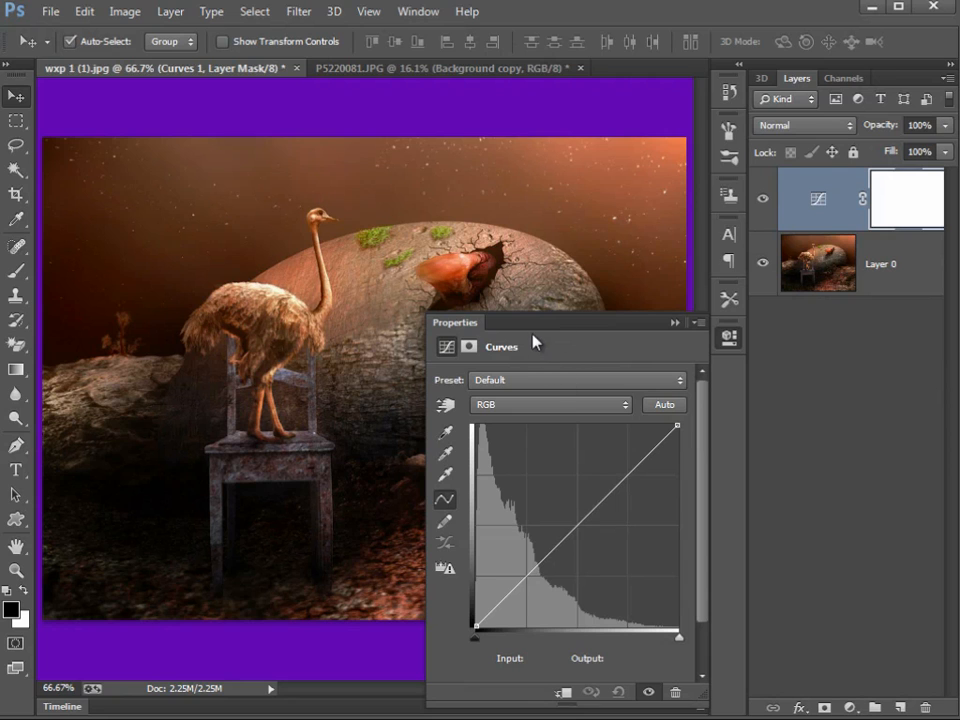
pyautogui.moveTo(526, 330); pyautogui.dragTo(189, 135)
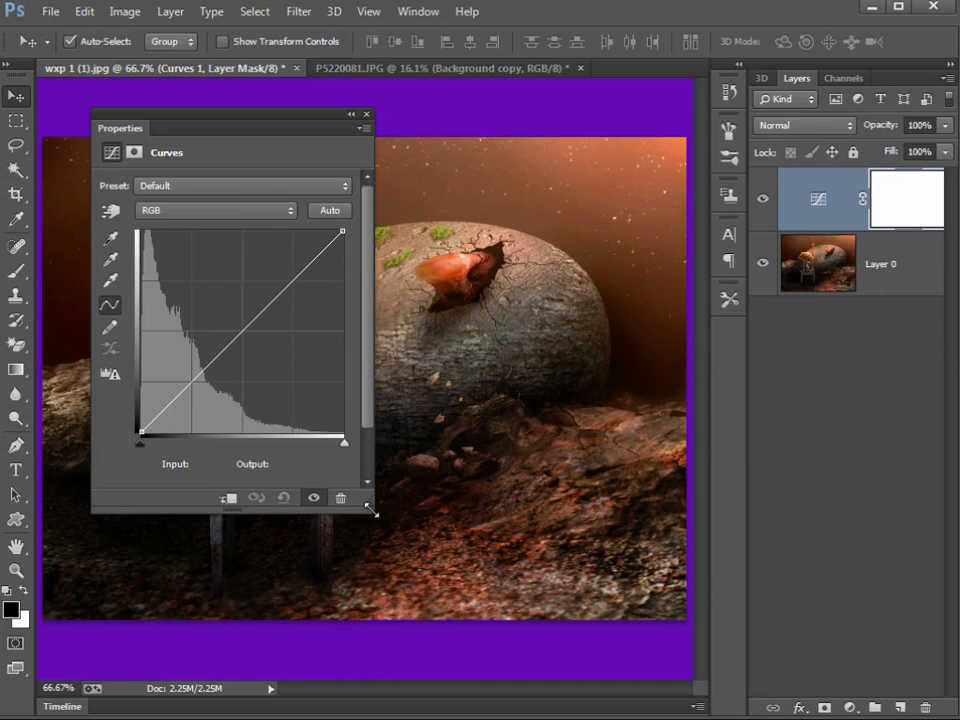
pyautogui.moveTo(370, 508); pyautogui.dragTo(452, 563)
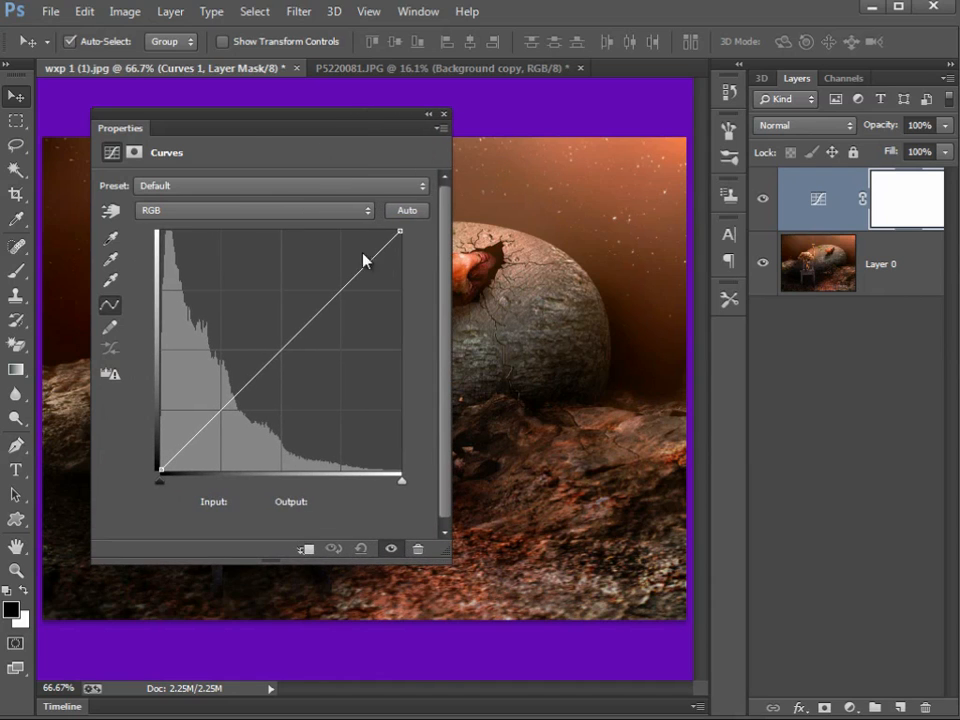
pyautogui.moveTo(265, 128); pyautogui.dragTo(768, 283)
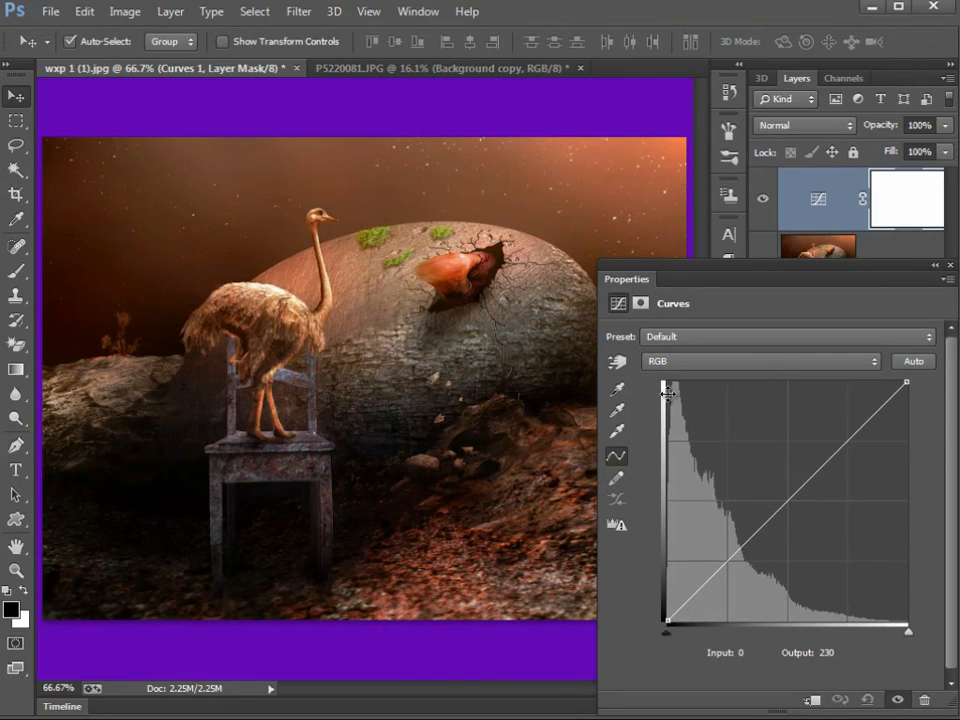
# Try raising the black point of the RGB curve to output 28, and return it to output 0
pyautogui.click(666, 619)
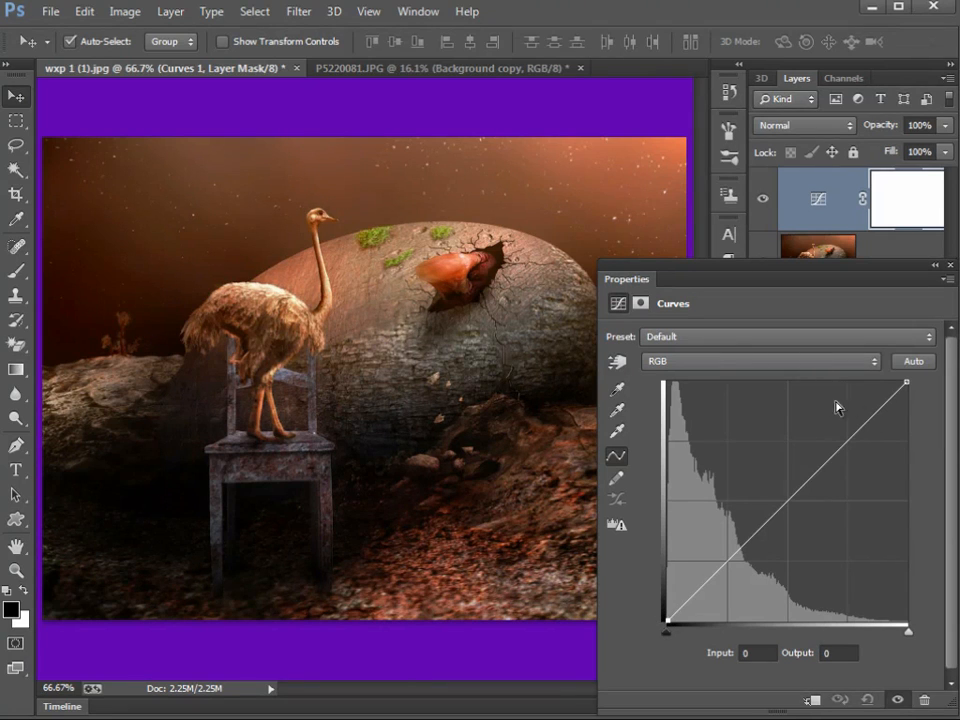
pyautogui.click(905, 381)
pyautogui.moveTo(667, 621); pyautogui.dragTo(650, 595)
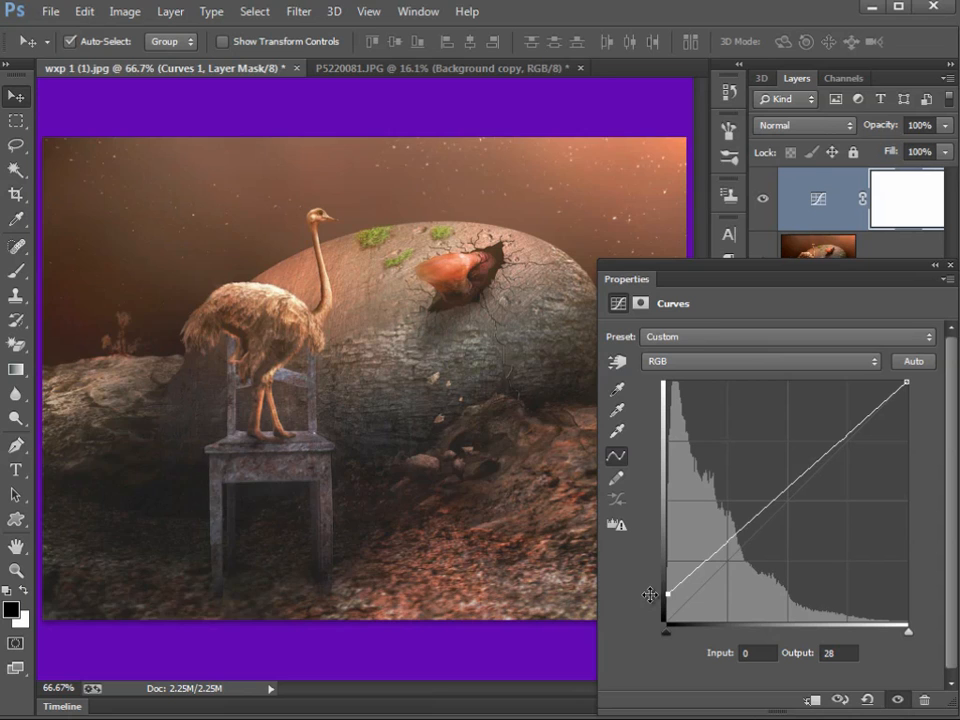
pyautogui.moveTo(650, 595); pyautogui.dragTo(666, 623)
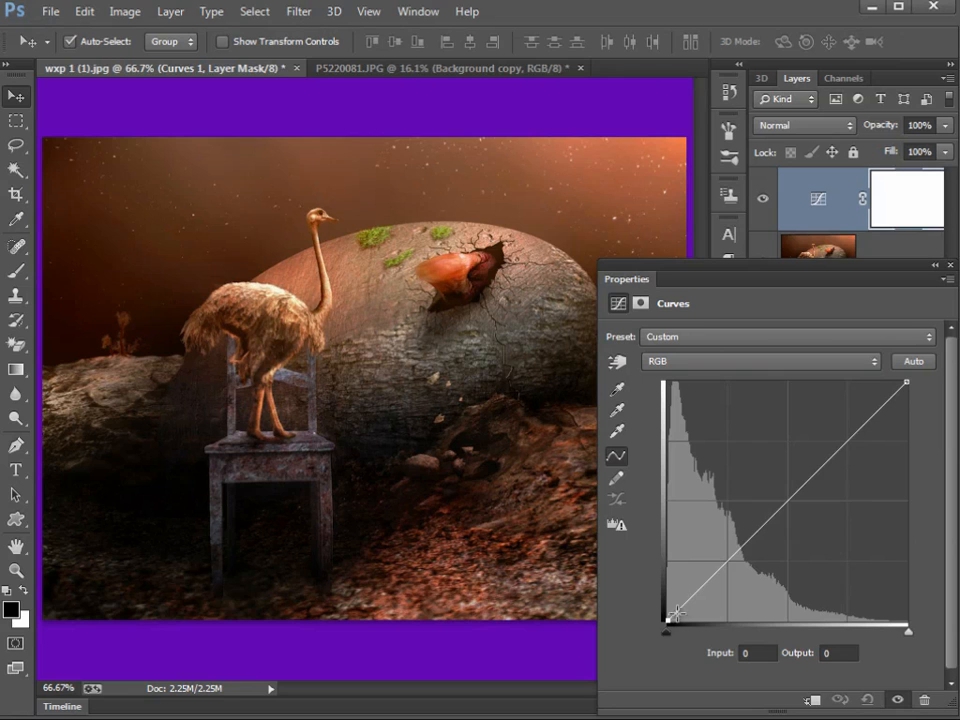
# Try the RGB curve's white point at input 208 and at output 195, and return it to input 255, output 255
pyautogui.click(907, 382)
pyautogui.moveTo(907, 382); pyautogui.dragTo(878, 382)
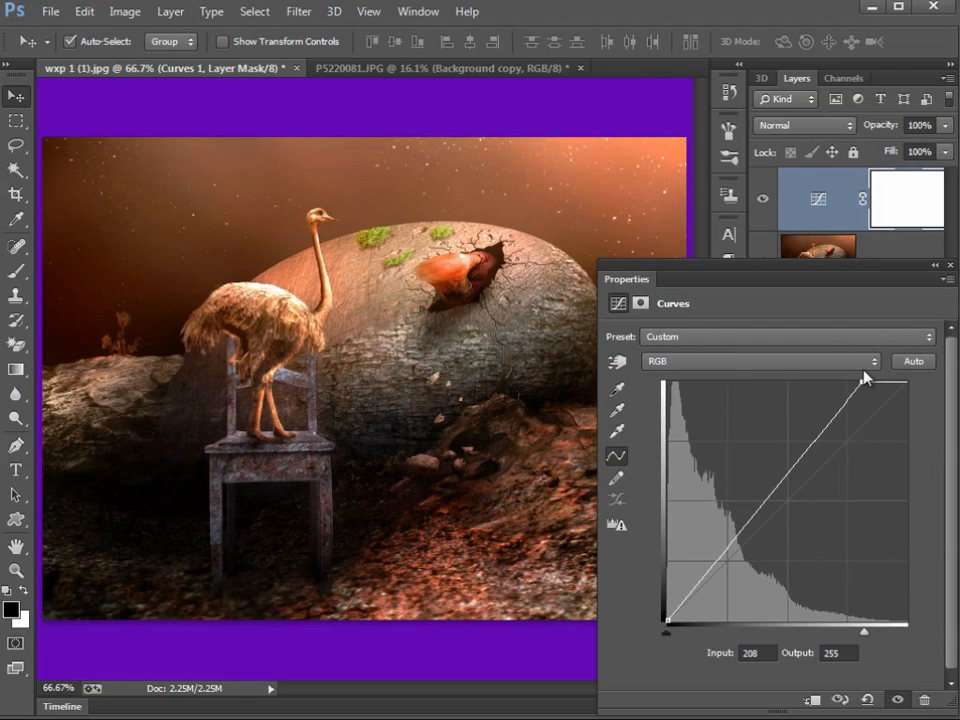
pyautogui.moveTo(863, 380); pyautogui.dragTo(949, 446)
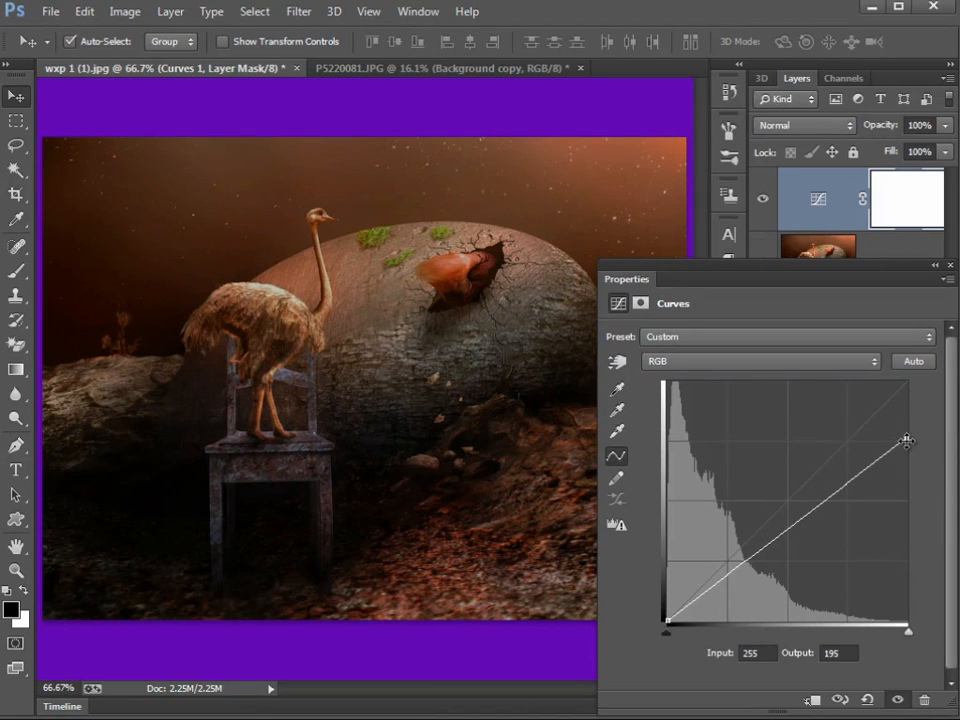
pyautogui.moveTo(899, 449); pyautogui.dragTo(922, 384)
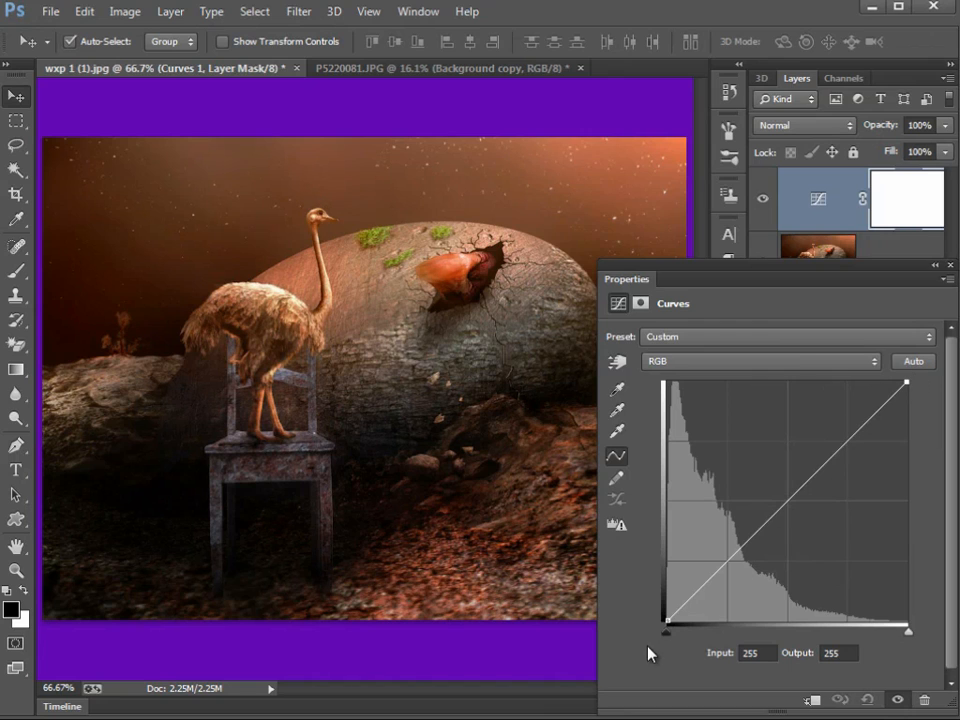
# Try brightening the midtones with a curve point at input 104, output 161, and remove the point again
pyautogui.click(788, 499)
pyautogui.moveTo(787, 519); pyautogui.dragTo(765, 469)
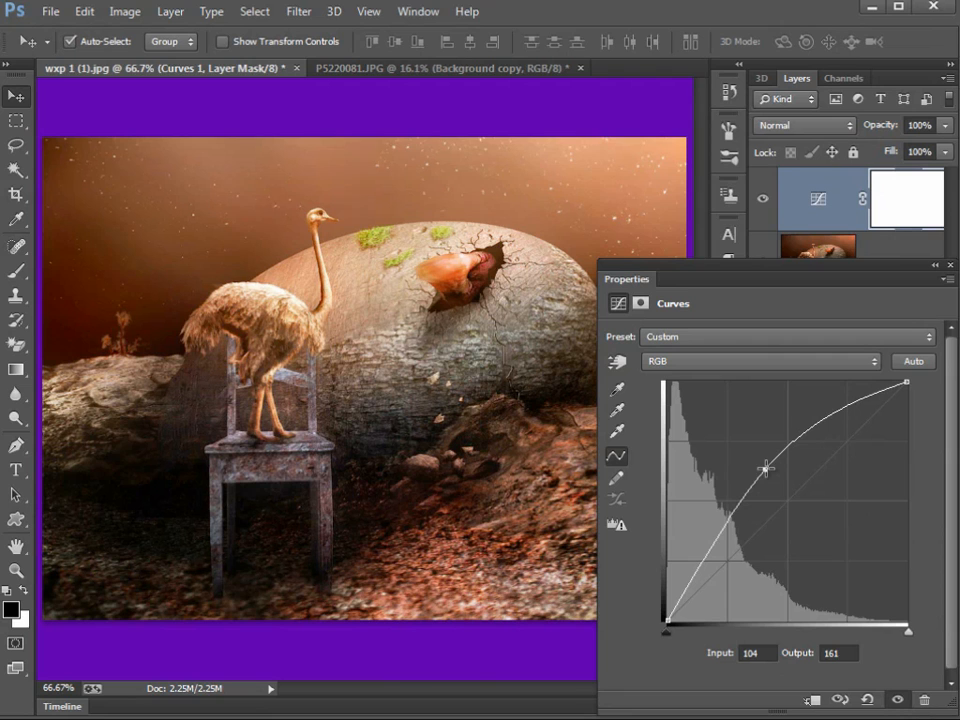
pyautogui.moveTo(765, 467); pyautogui.dragTo(575, 488)
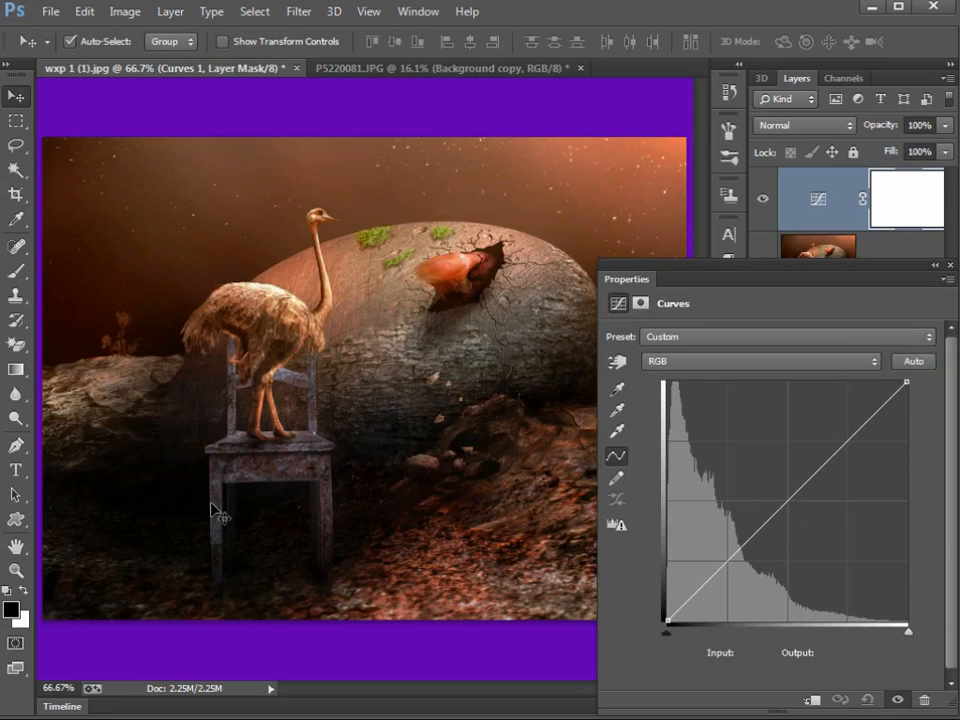
# Try a steep contrast curve with an upper point and one at input 78, output 97, and reset the curve to default
pyautogui.moveTo(774, 514); pyautogui.dragTo(766, 441)
pyautogui.moveTo(770, 544); pyautogui.dragTo(740, 530)
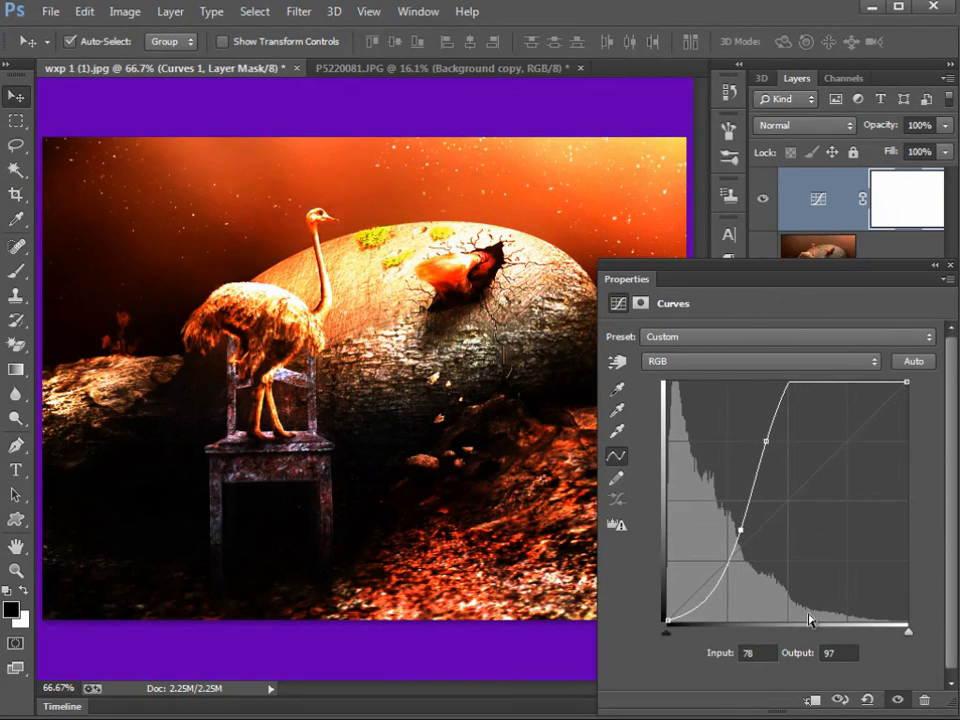
pyautogui.click(867, 701)
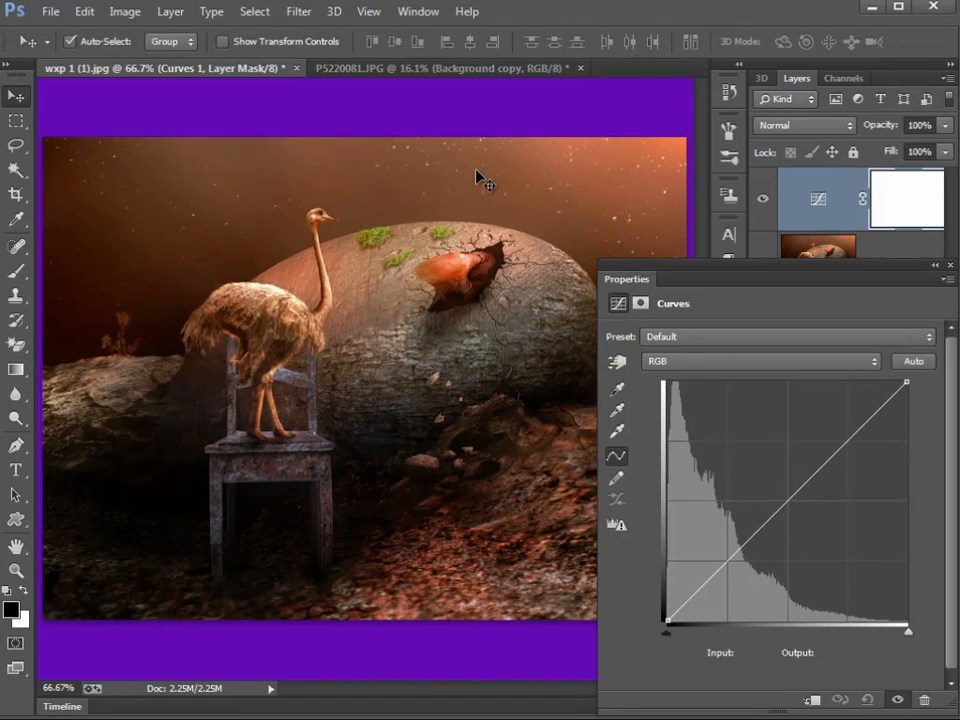
# Switch to the P5220081.JPG image, collapse the adjustment settings and reduce the image to its Background layer
pyautogui.click(400, 70)
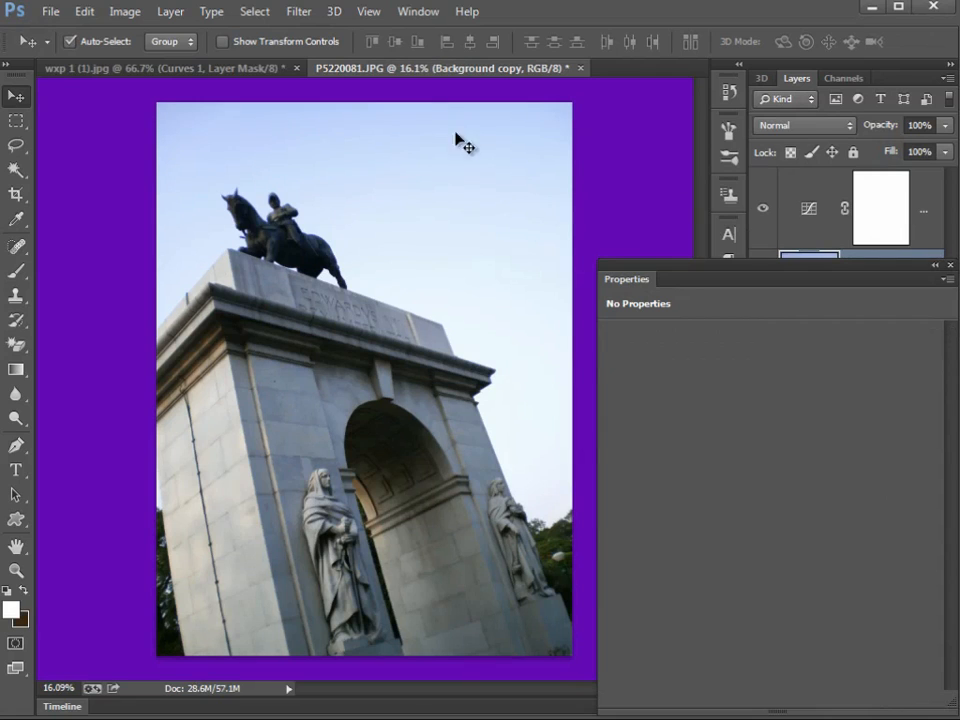
pyautogui.click(935, 266)
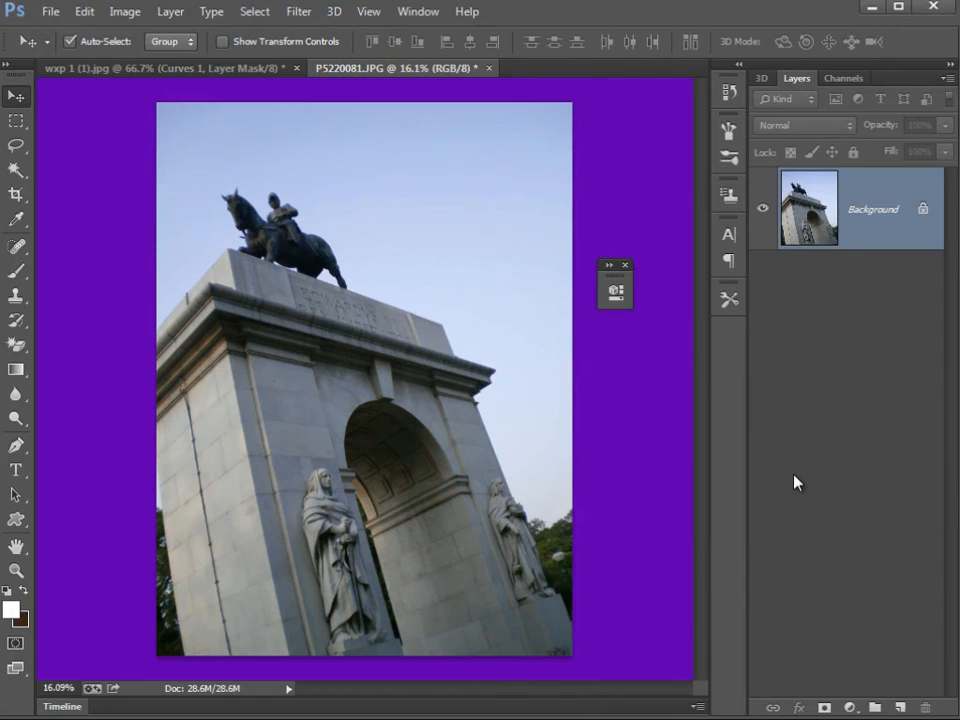
# Add a Curves adjustment layer above the Background, move its settings clear of the monument and apply the Auto correction
pyautogui.click(849, 707)
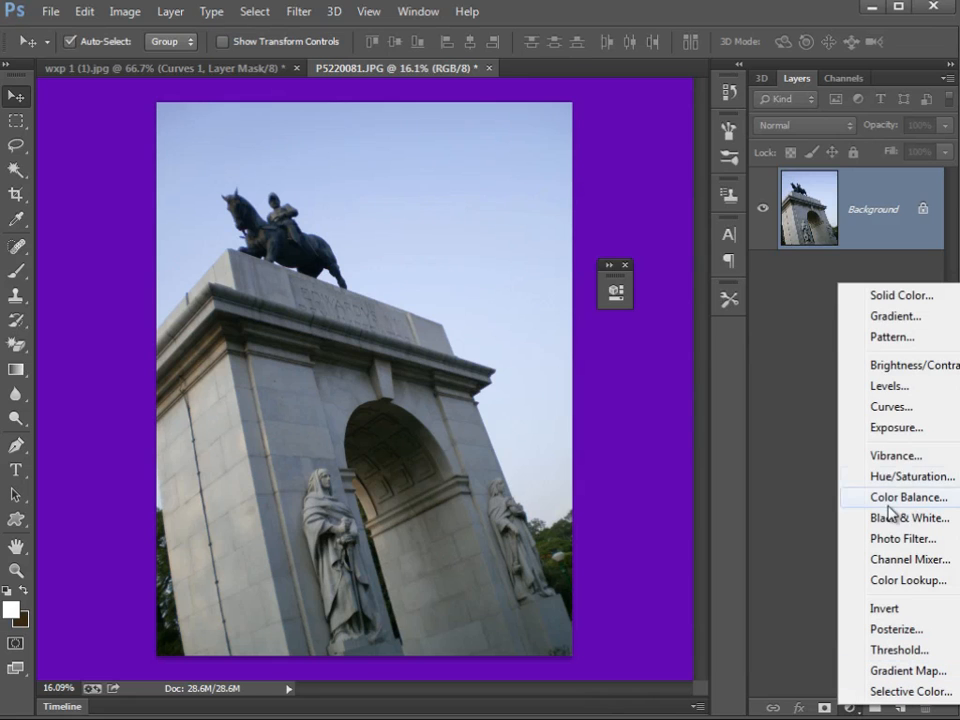
pyautogui.click(893, 407)
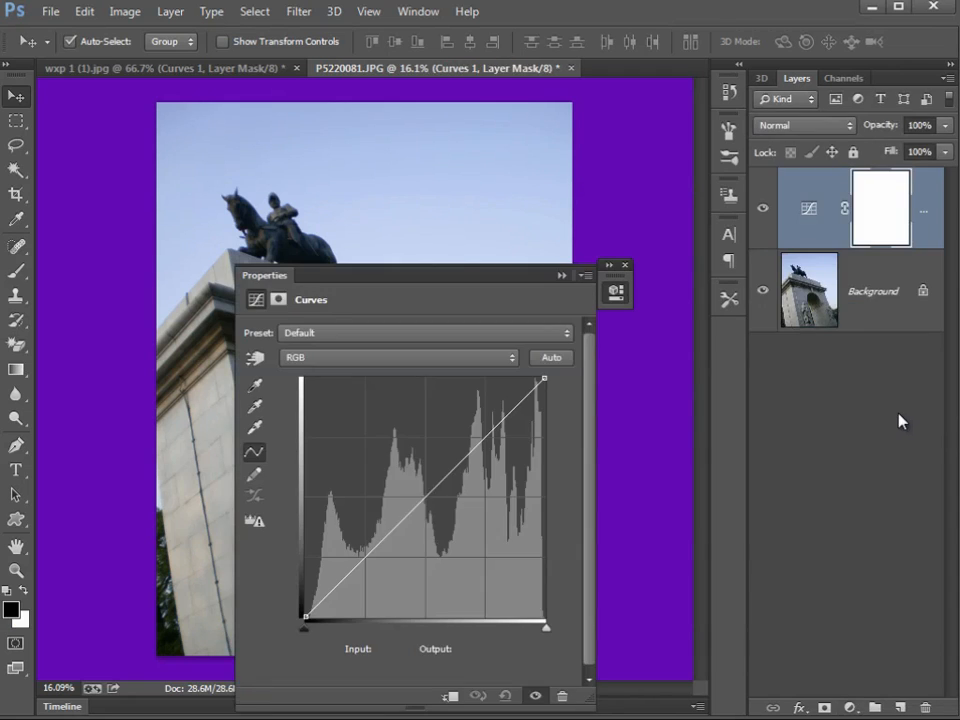
pyautogui.moveTo(485, 285); pyautogui.dragTo(842, 264)
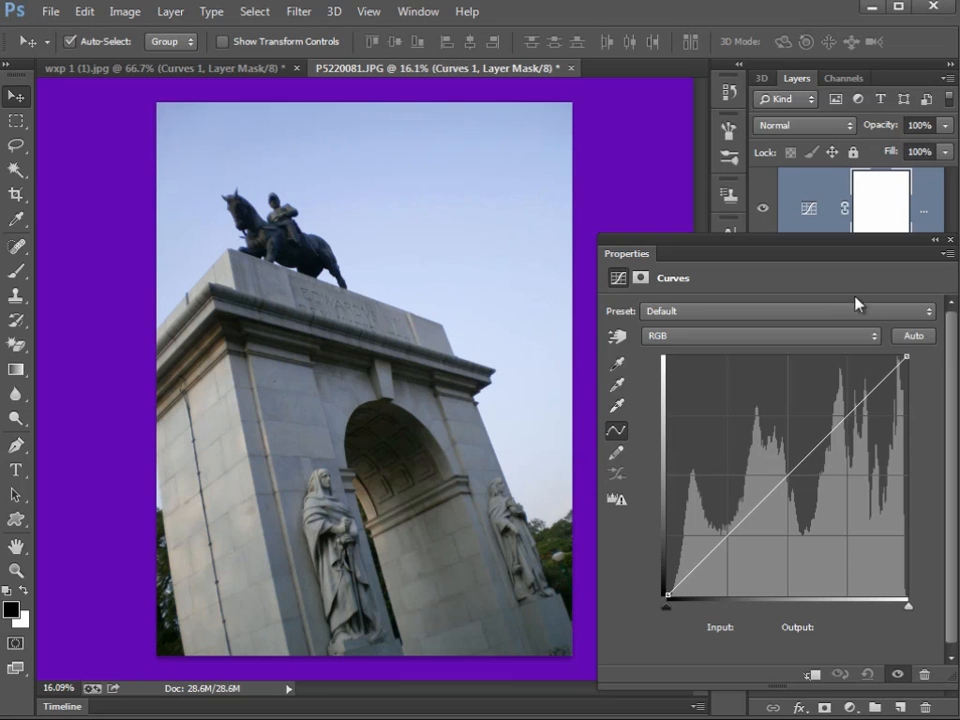
pyautogui.hotkey('ctrl', '+')
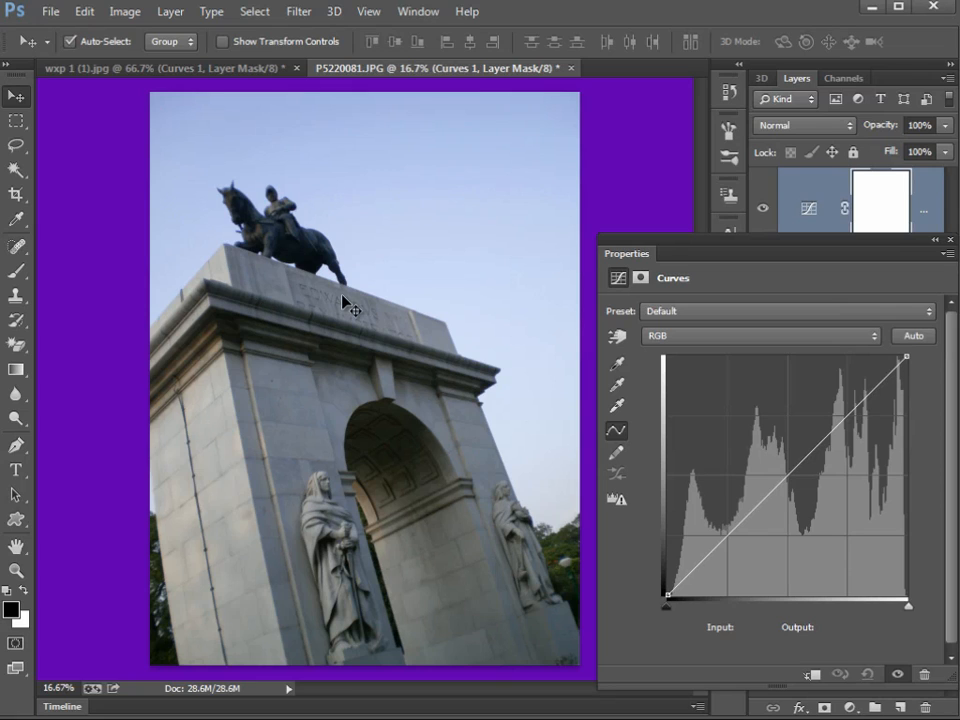
pyautogui.click(914, 337)
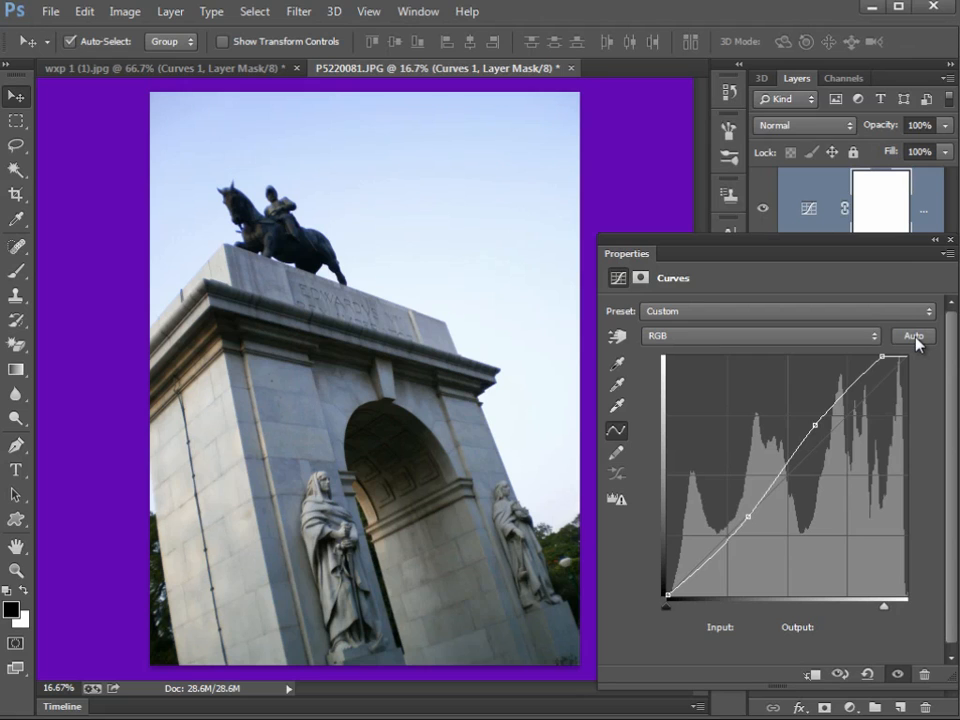
# Compare the whole monument photo with and without the Curves adjustment by toggling the layer's visibility
pyautogui.click(900, 677)
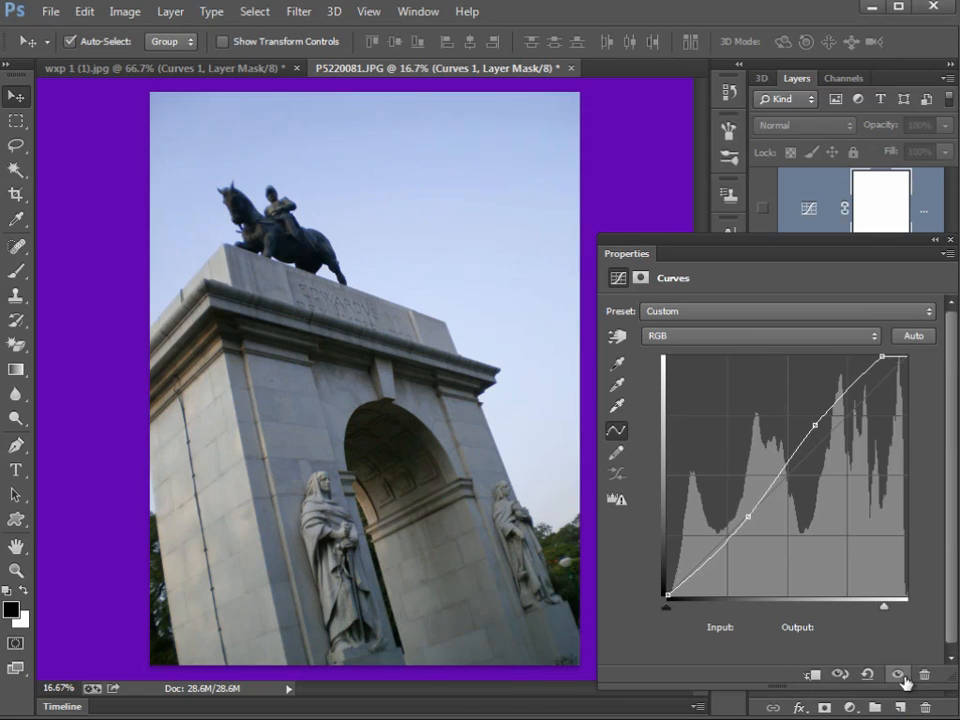
pyautogui.hotkey('ctrl', '+')
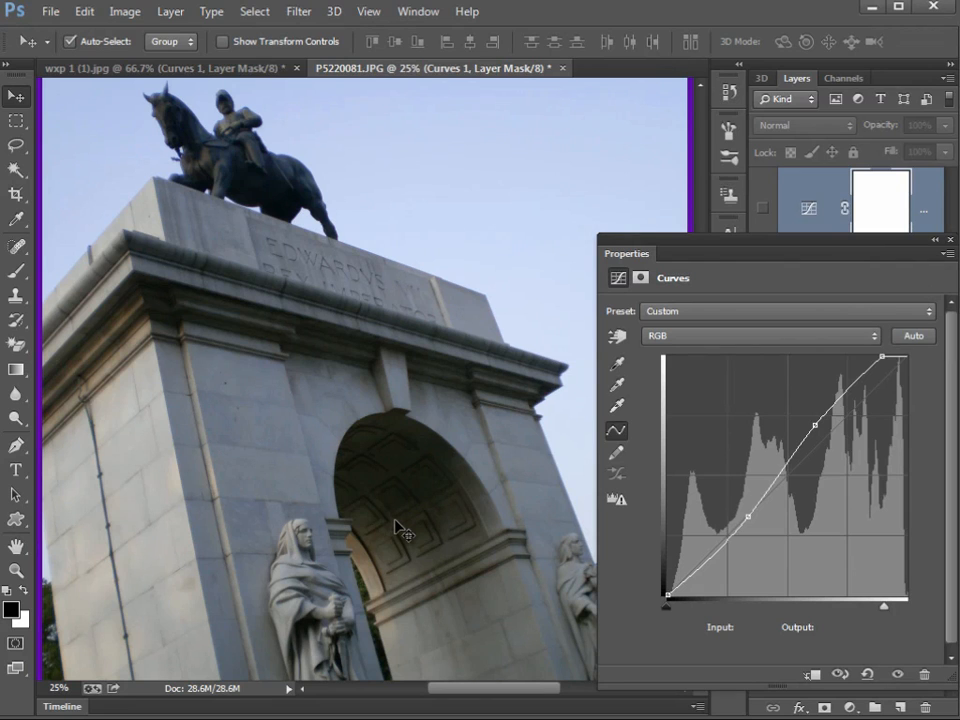
pyautogui.hotkey('ctrl', '0')
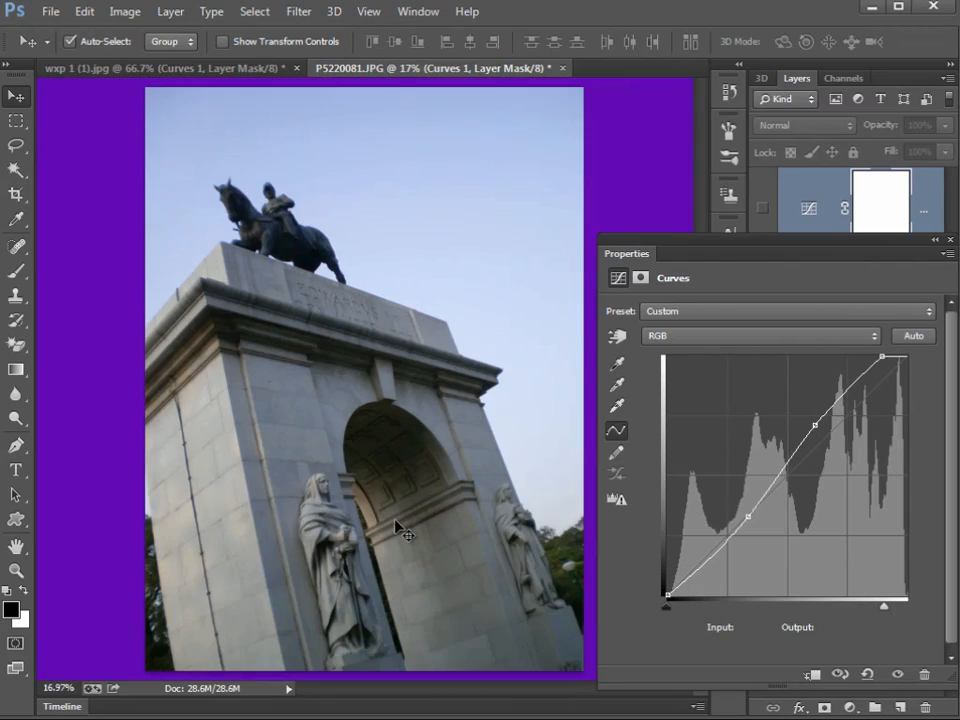
pyautogui.click(899, 675)
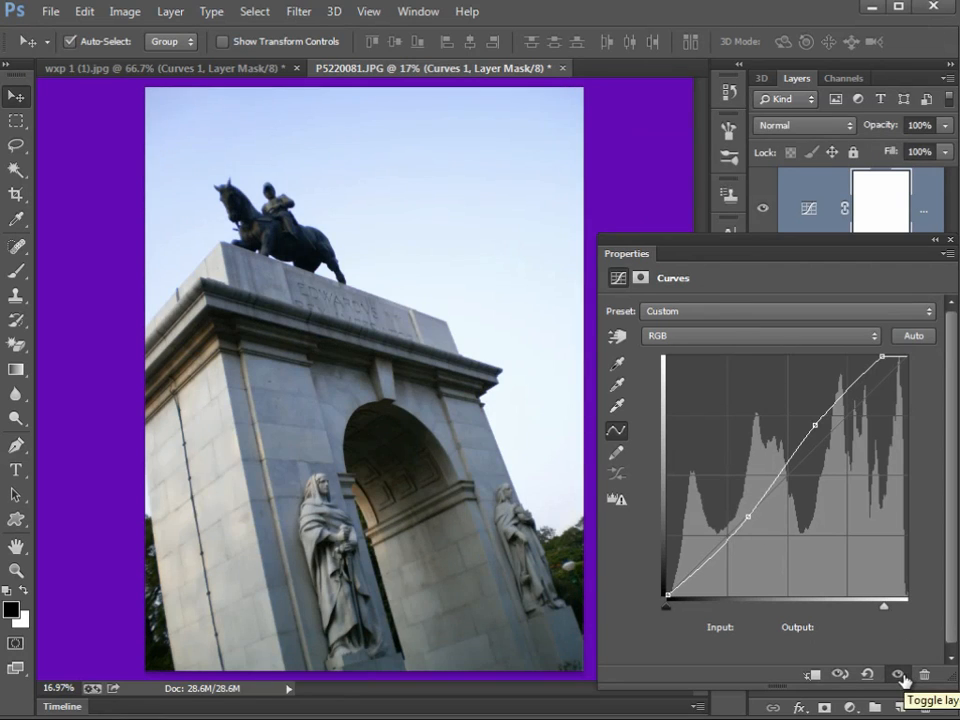
pyautogui.click(899, 675)
pyautogui.click(899, 675)
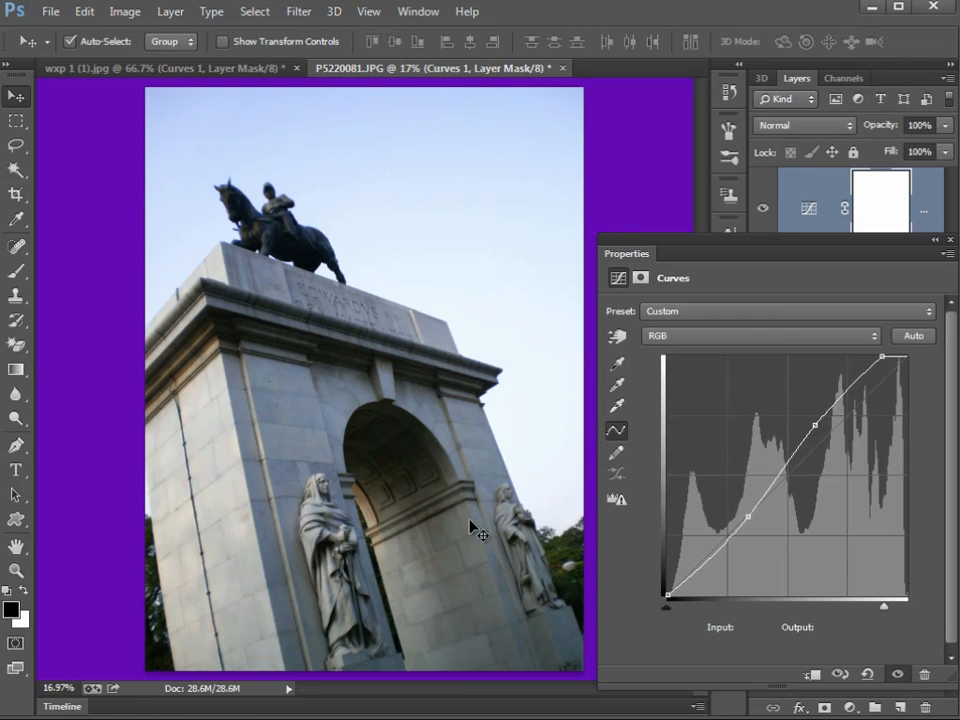
# Compare the arch and statue at 33.3% and the whole photo with the Curves adjustment hidden and shown
pyautogui.hotkey('ctrl', '+')
pyautogui.hotkey('ctrl', '+')
pyautogui.moveTo(354, 476); pyautogui.dragTo(400, 372)
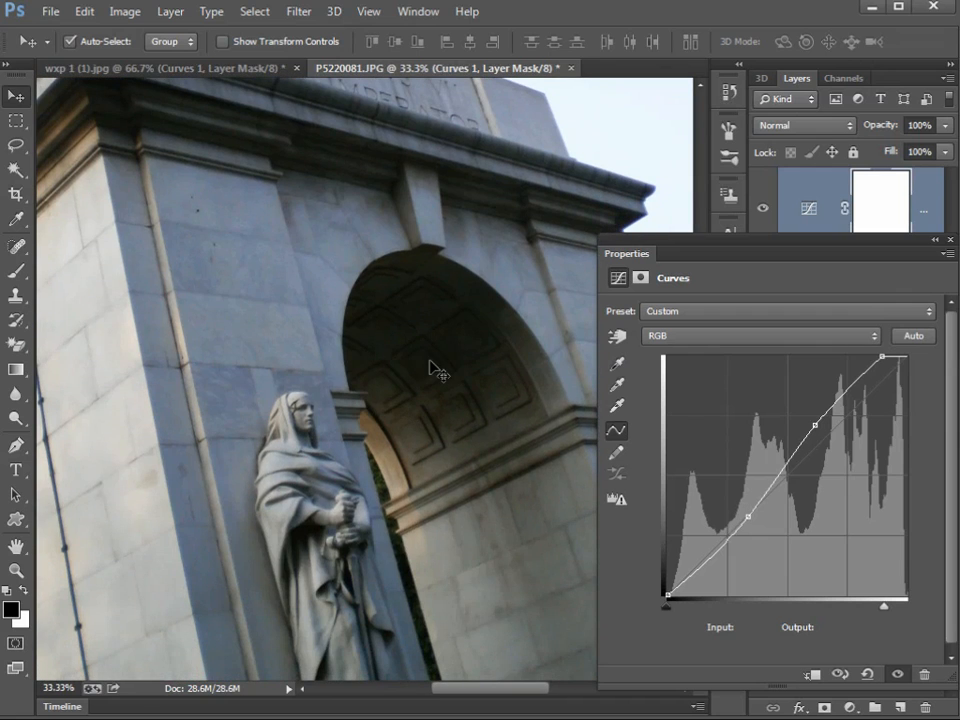
pyautogui.click(897, 676)
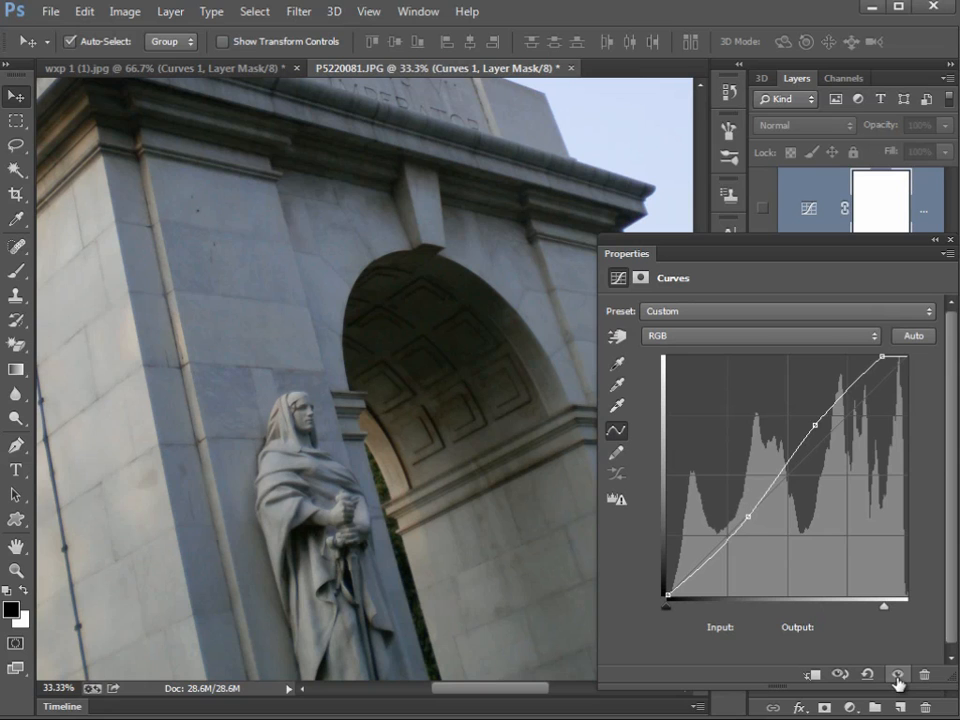
pyautogui.click(897, 677)
pyautogui.hotkey('ctrl', '0')
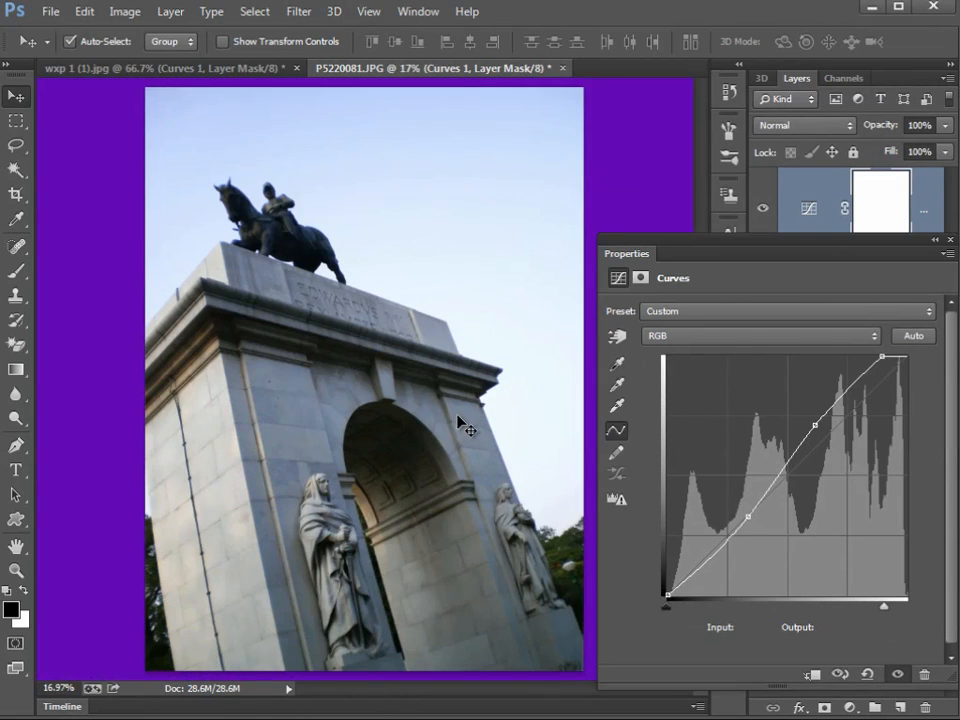
pyautogui.click(893, 677)
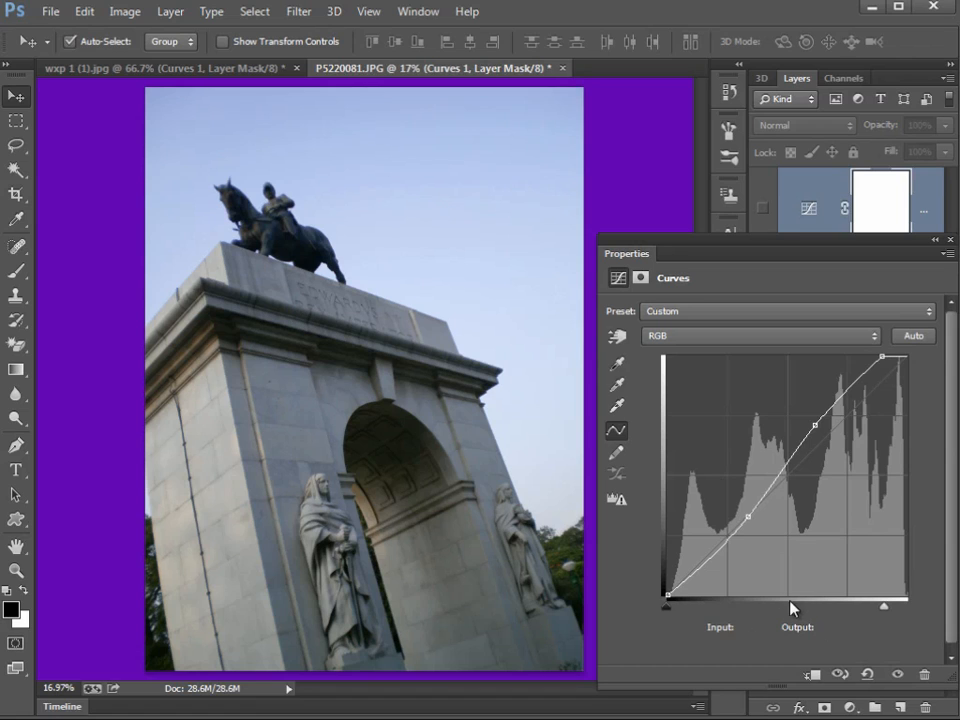
pyautogui.click(898, 676)
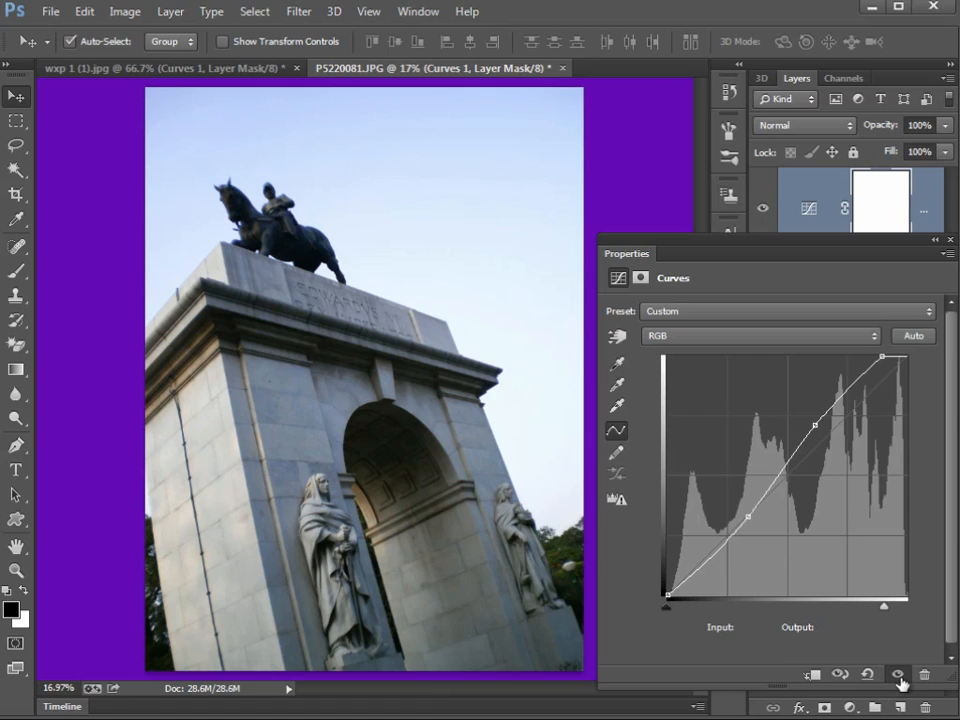
# Turn on the on-image adjustment for the curve, close the Curves settings and delete the monument photo's Curves layer
pyautogui.click(625, 342)
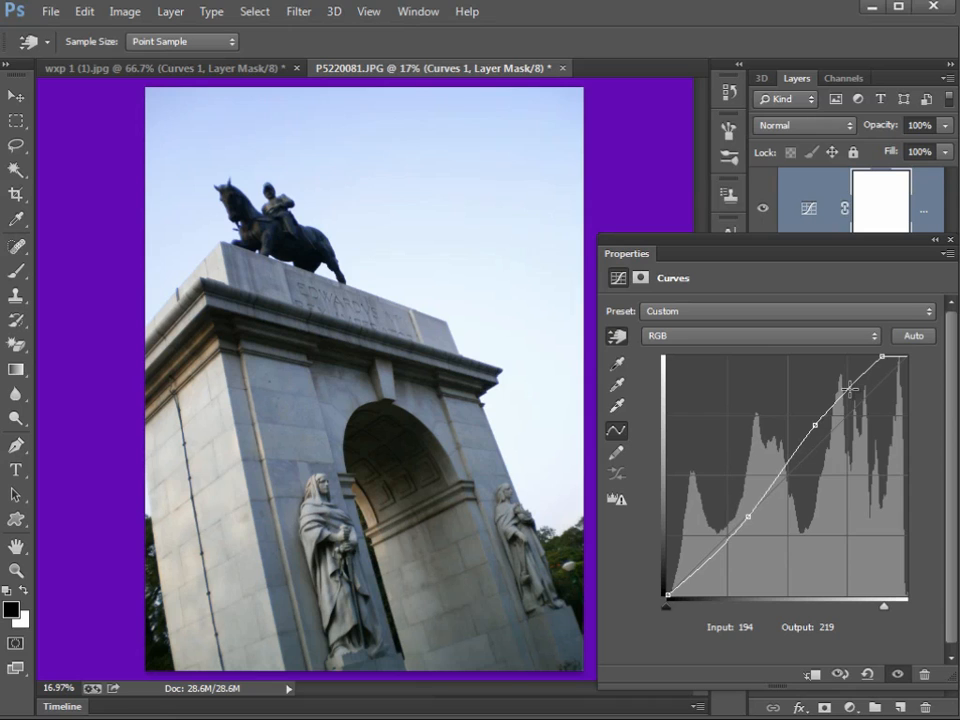
pyautogui.press('ctrl')
pyautogui.click(950, 240)
pyautogui.click(809, 204)
pyautogui.press('v')
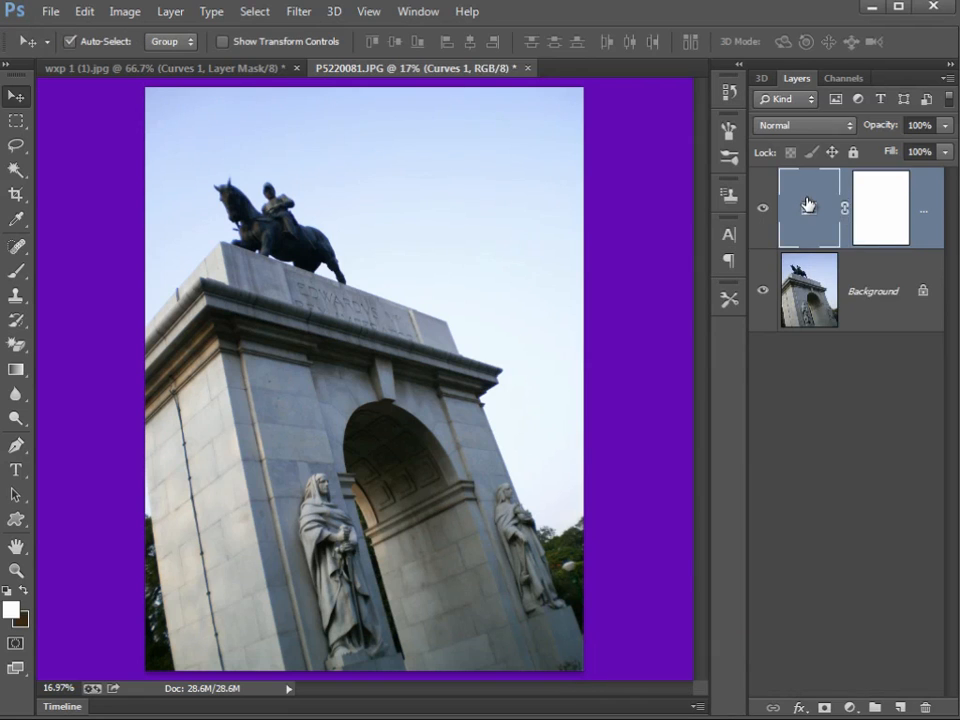
pyautogui.press('Delete')
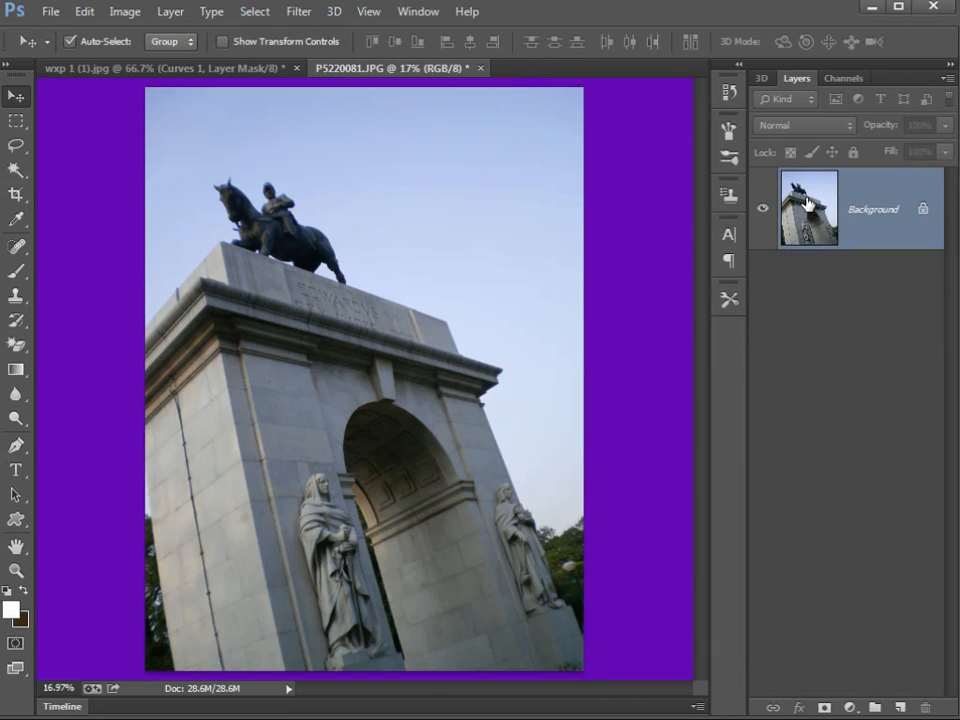
# Add a new Curves adjustment layer and place highlight, midtone and shadow points on the curve's quarter divisions
pyautogui.click(849, 707)
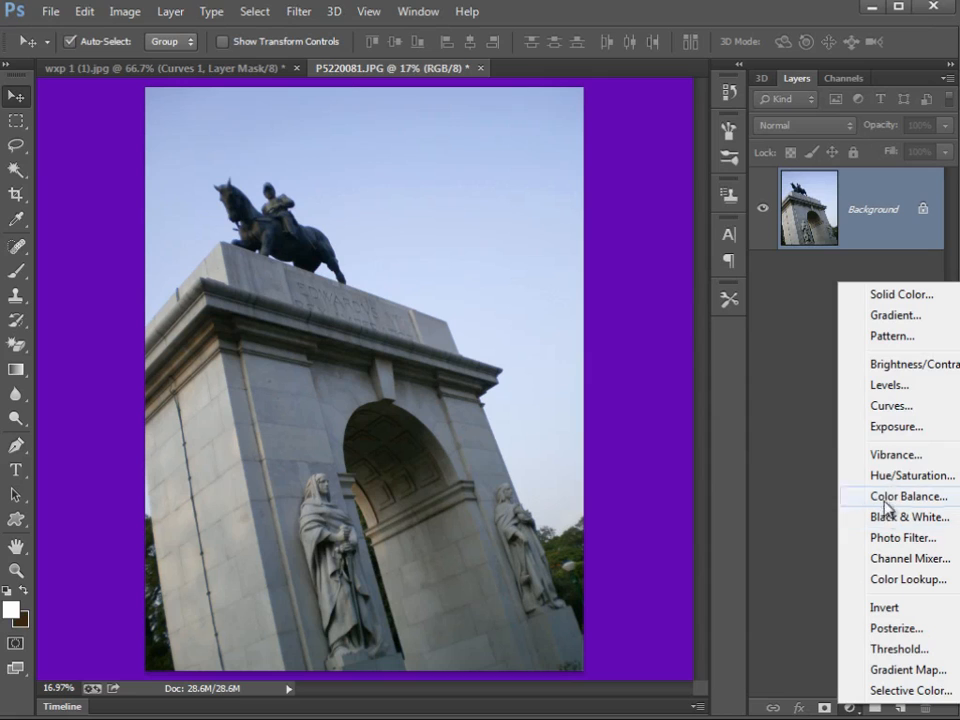
pyautogui.click(894, 405)
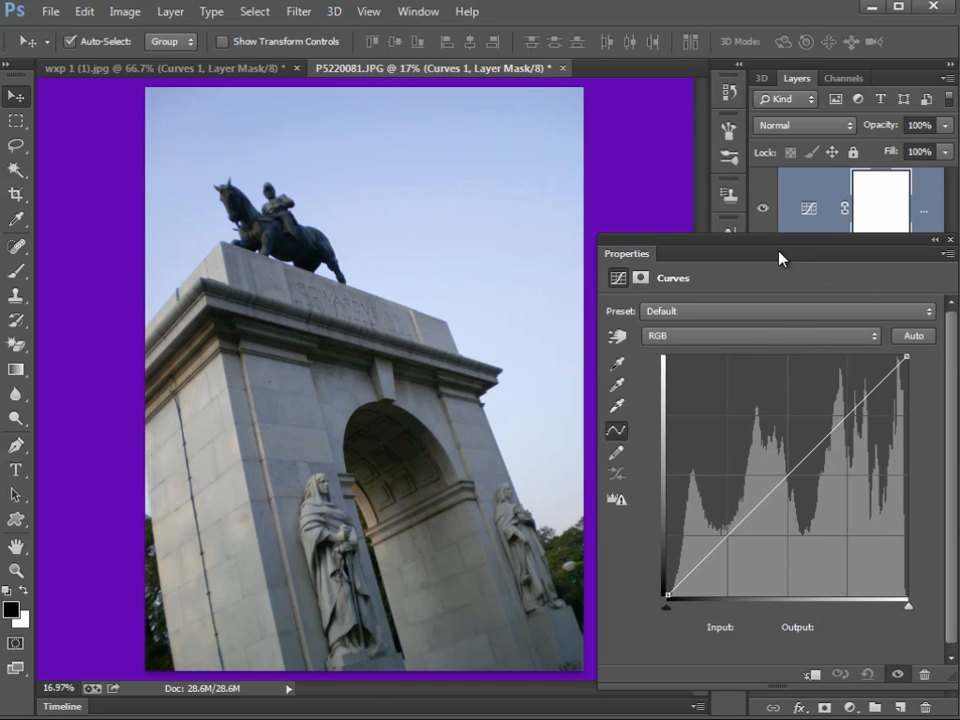
pyautogui.click(846, 412)
pyautogui.click(788, 476)
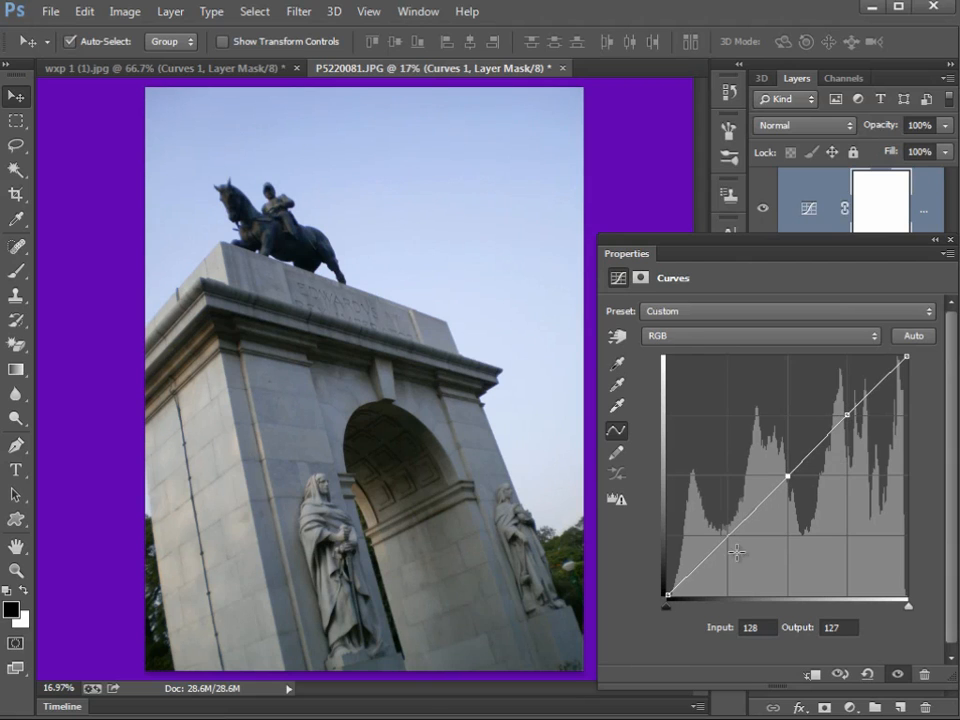
pyautogui.click(728, 540)
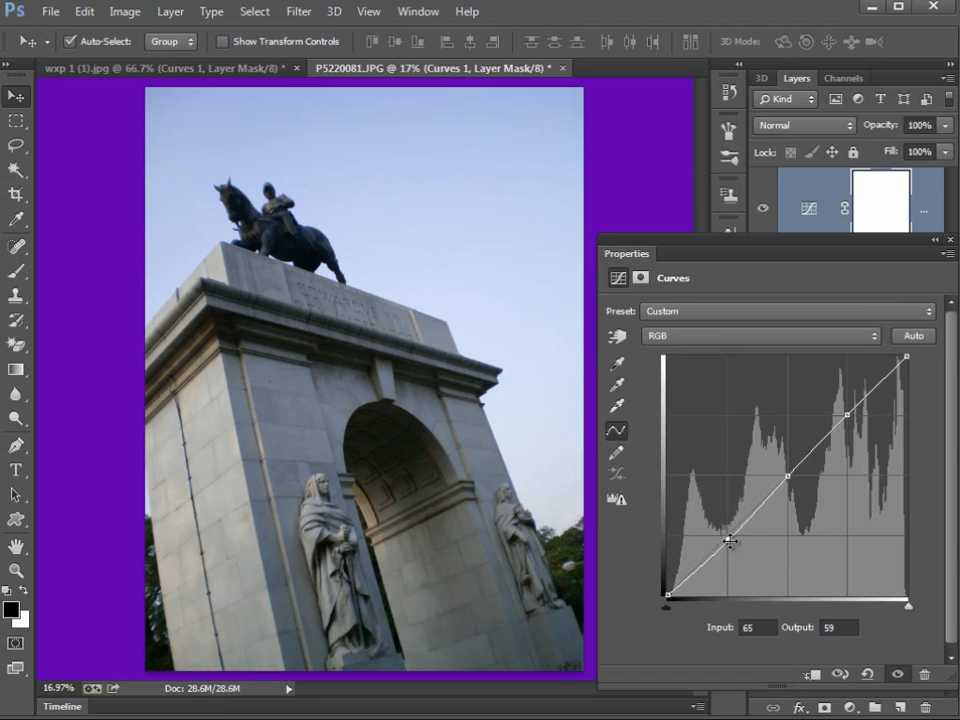
# Form an S-curve by lowering the shadow point, raising the highlight point to 180/203 and adding an upper point at input 214, output 251
pyautogui.moveTo(730, 541); pyautogui.dragTo(737, 547)
pyautogui.click(846, 413)
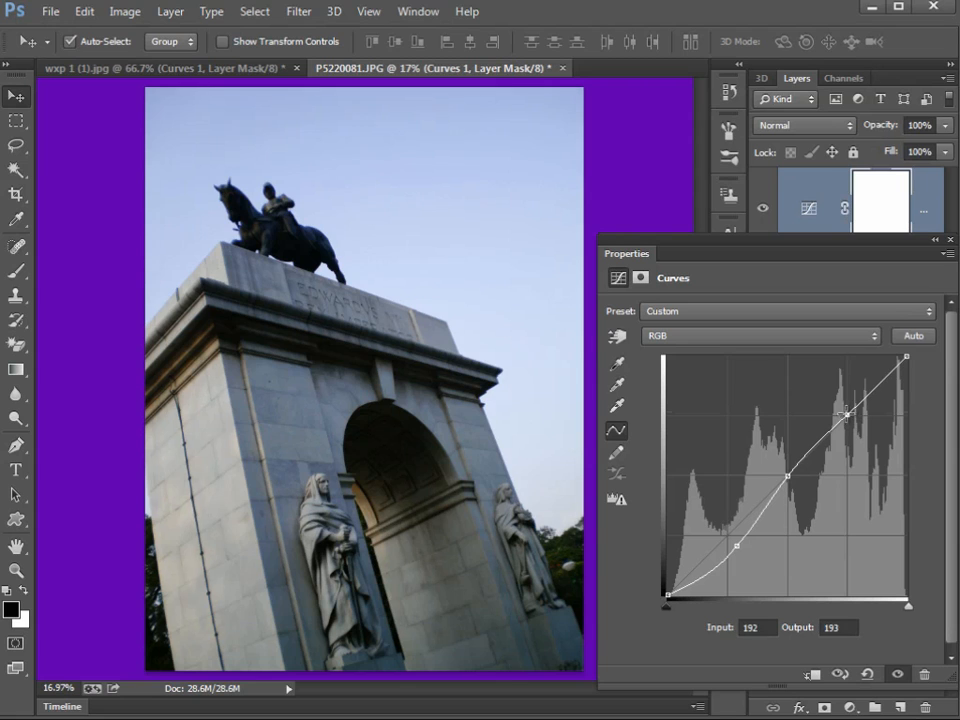
pyautogui.moveTo(846, 413); pyautogui.dragTo(836, 405)
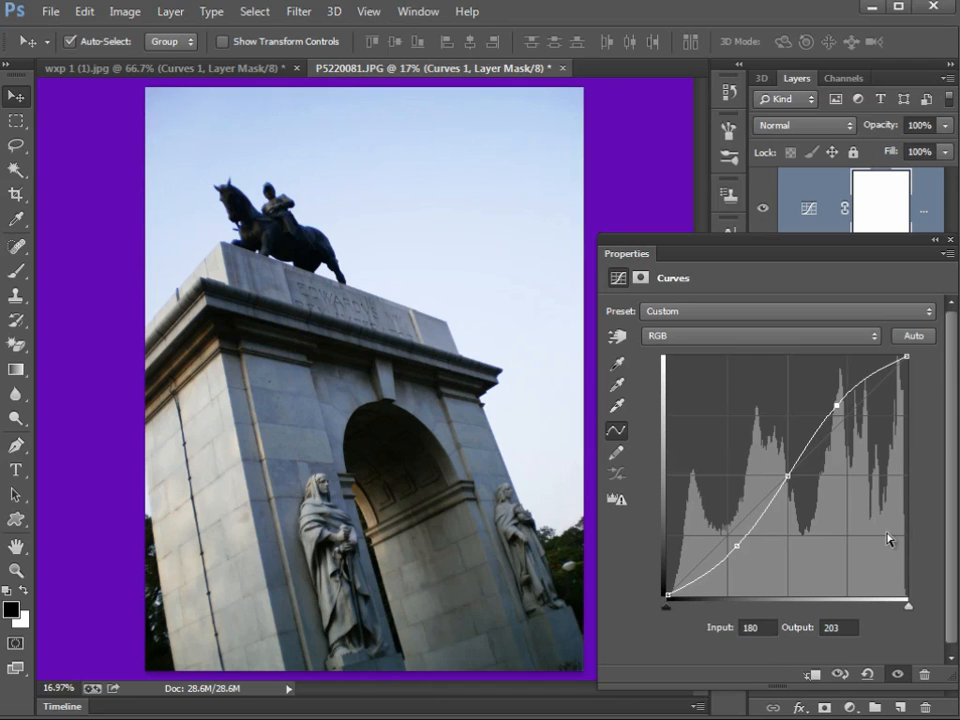
pyautogui.click(869, 378)
pyautogui.moveTo(872, 380)
pyautogui.mouseDown()
pyautogui.moveTo(866, 347)
pyautogui.moveTo(881, 369)
pyautogui.moveTo(869, 371)
pyautogui.moveTo(868, 360)
pyautogui.mouseUp()
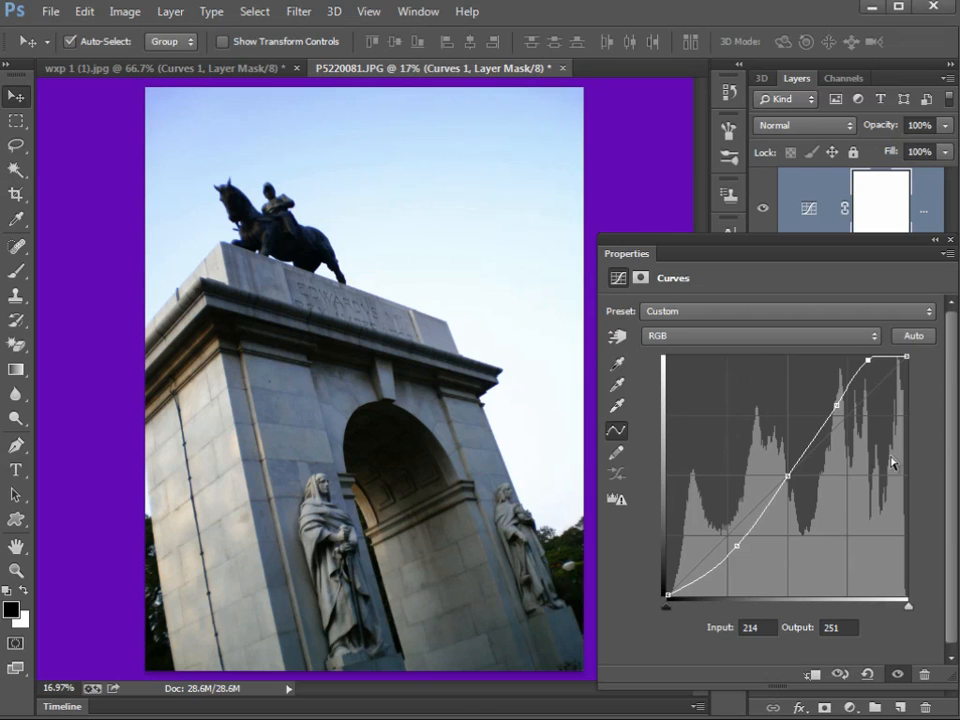
# Close the Curves settings and the P5220081.JPG image without saving its changes
pyautogui.click(949, 240)
pyautogui.click(563, 69)
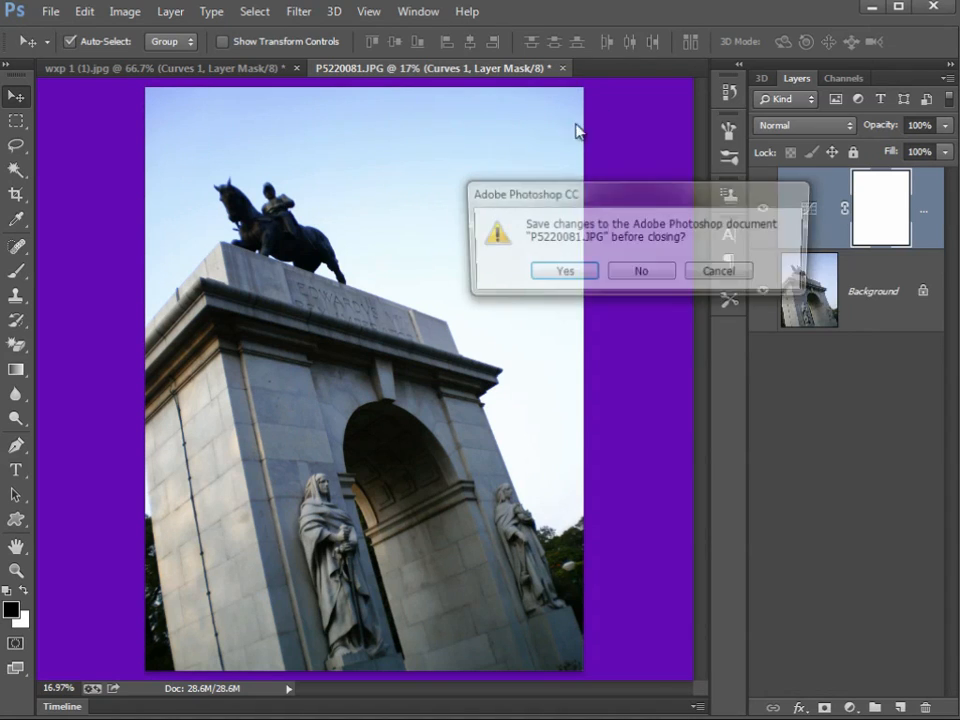
pyautogui.click(625, 274)
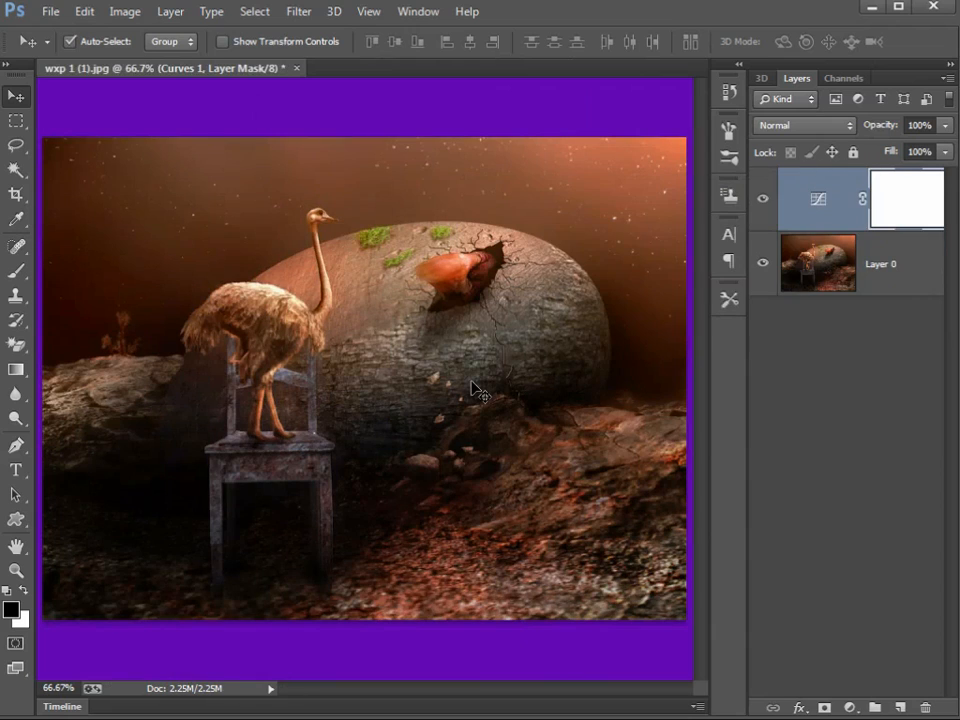
# Open the settings of the ostrich image's Curves layer and activate the on-image adjustment
pyautogui.click(816, 222)
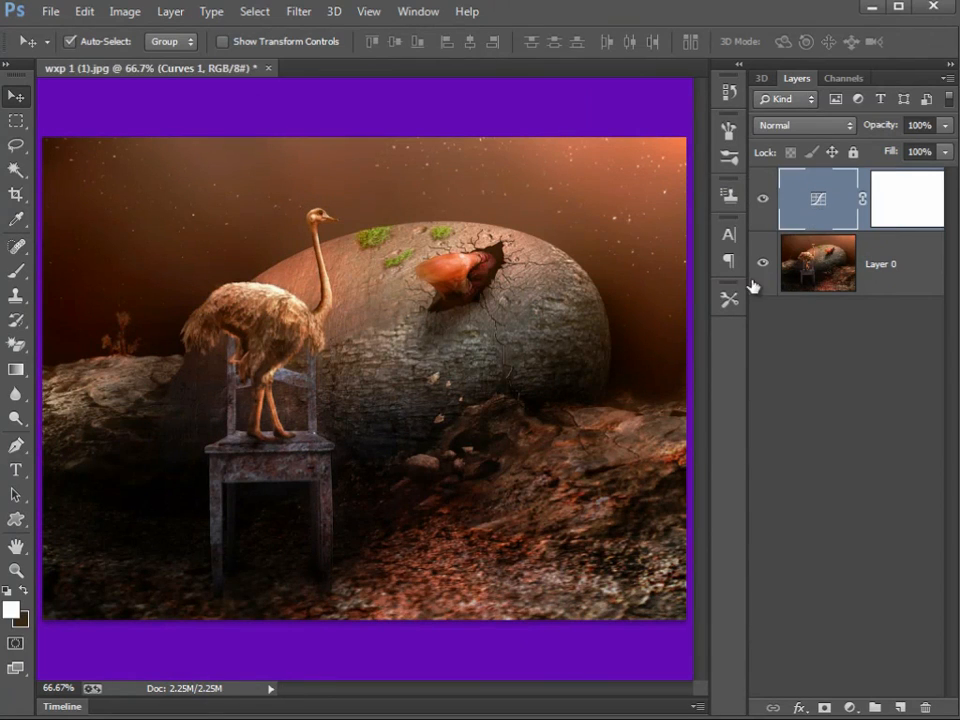
pyautogui.doubleClick(814, 208)
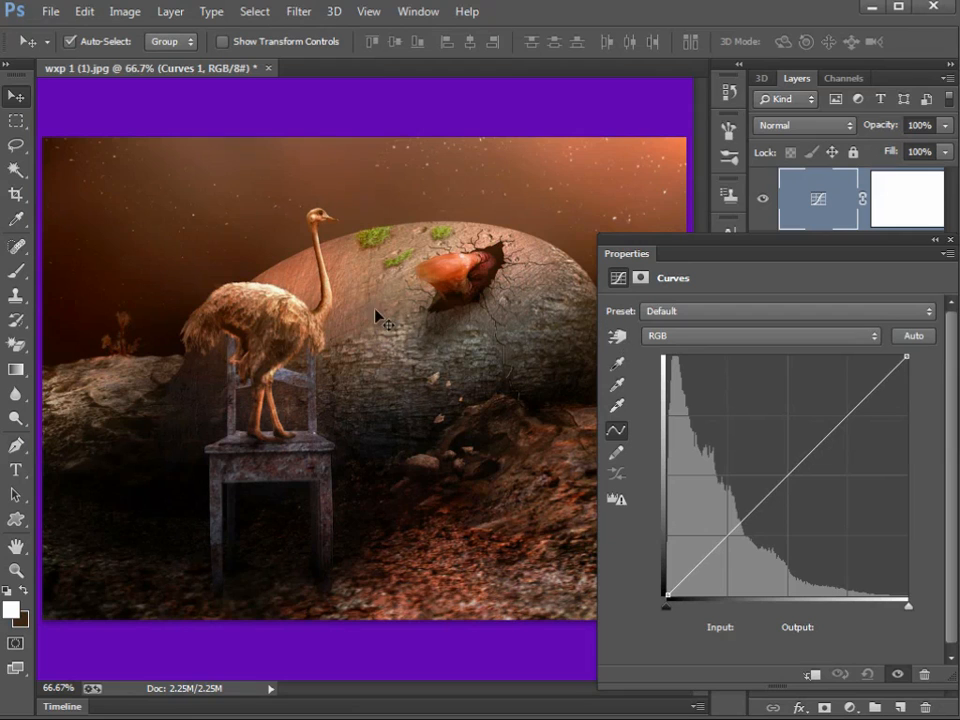
pyautogui.click(618, 340)
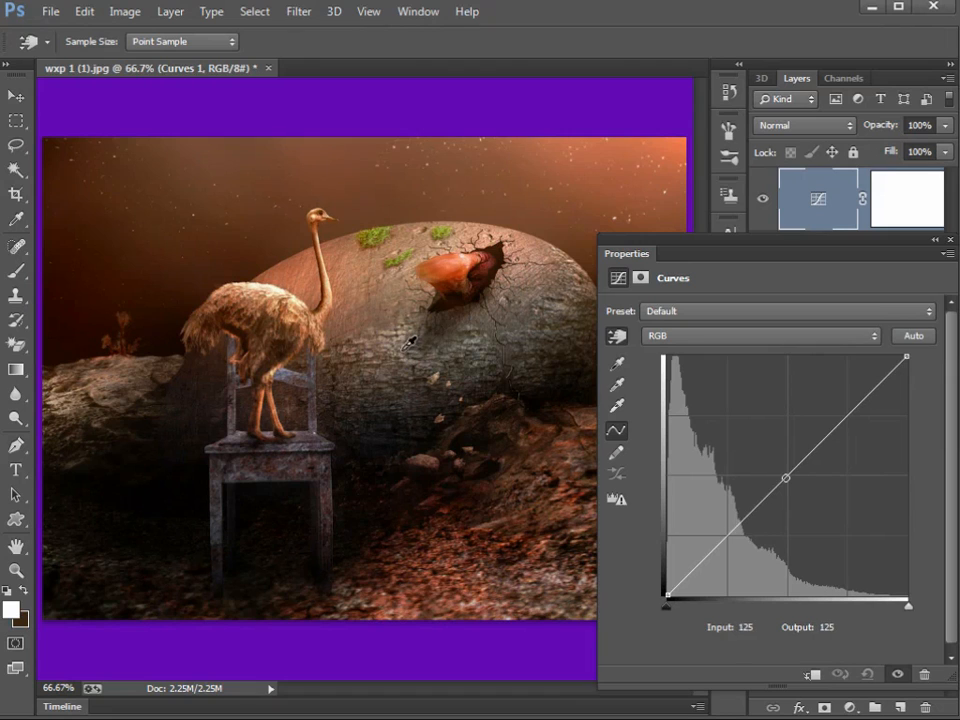
# Darken the egg's surface directly on the image to output 91 at input 113, and remove that point from the curve
pyautogui.click(397, 347)
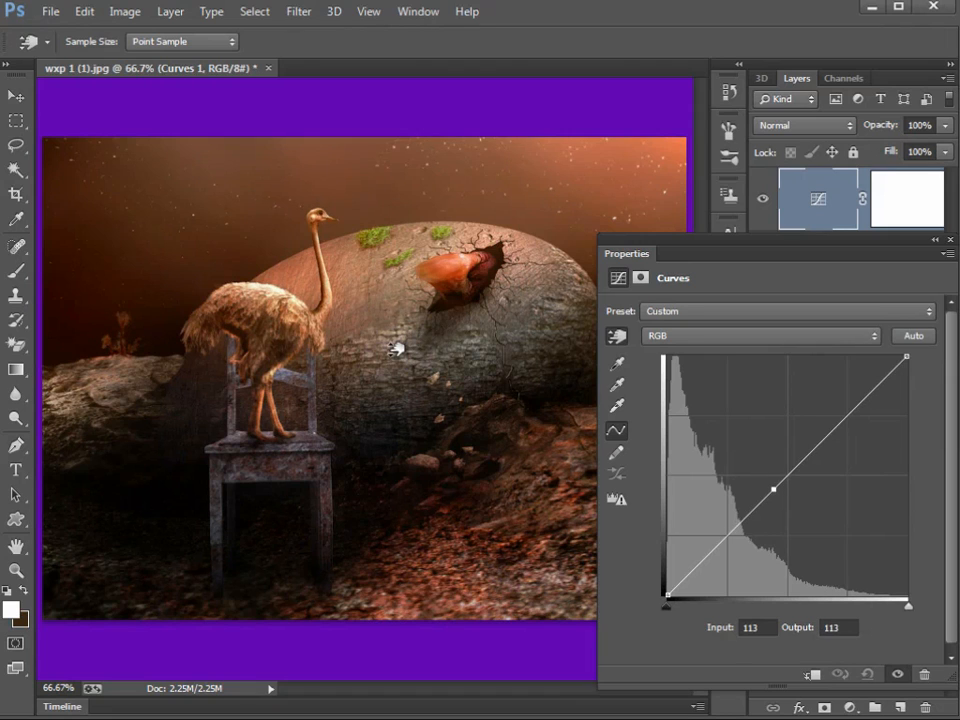
pyautogui.moveTo(397, 347); pyautogui.dragTo(380, 368)
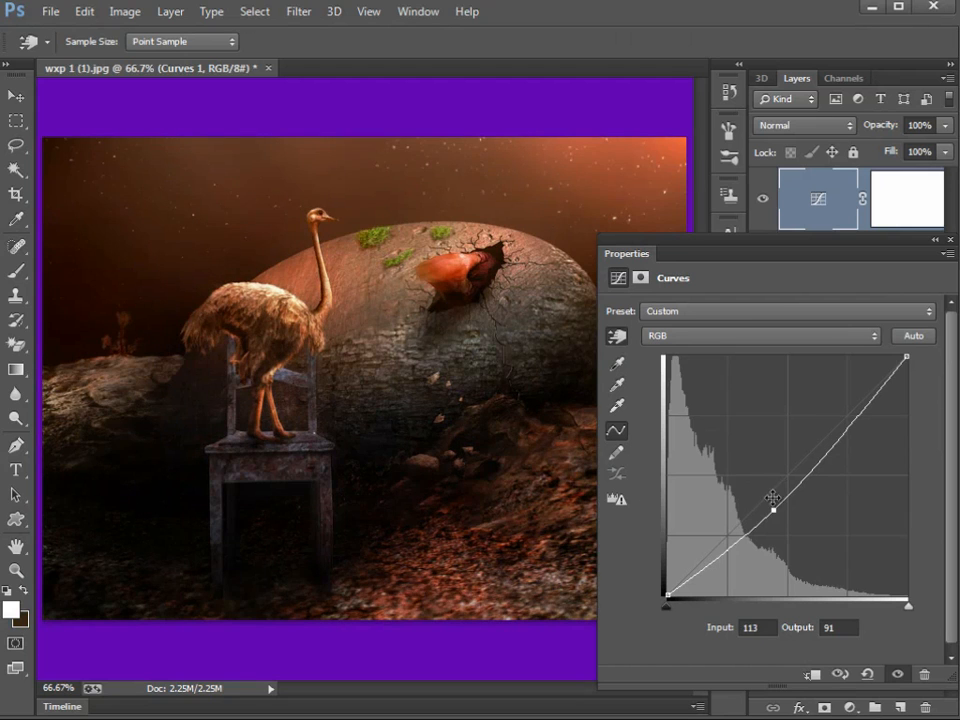
pyautogui.moveTo(775, 510); pyautogui.dragTo(510, 438)
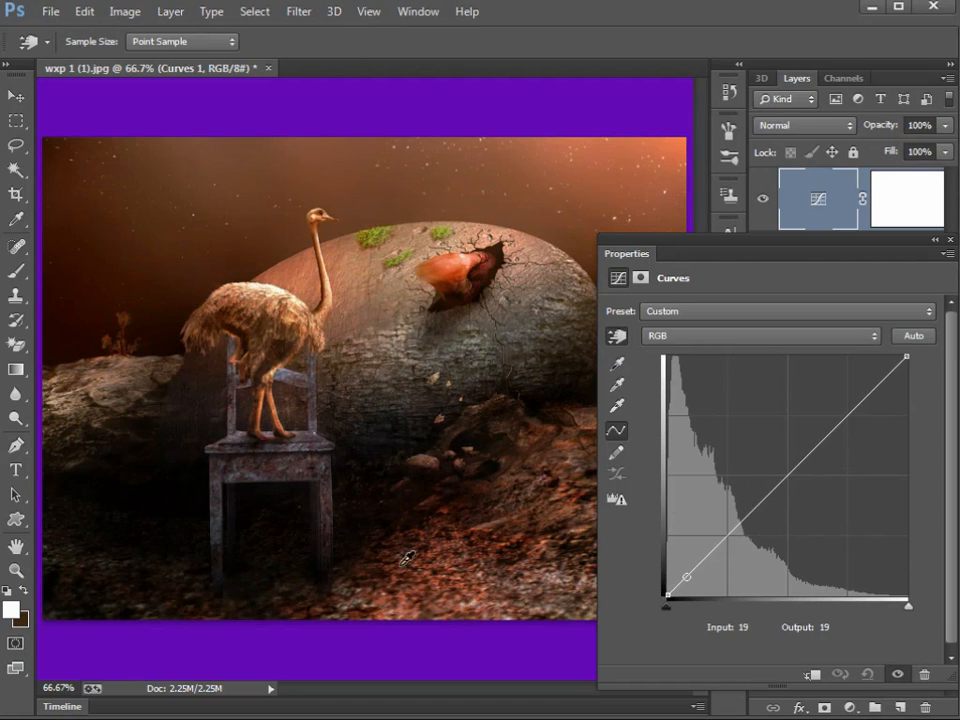
# Lighten the dark ground beside the chair directly on the image until the curve's shadow end reaches an output of about 50
pyautogui.moveTo(174, 501); pyautogui.dragTo(181, 479)
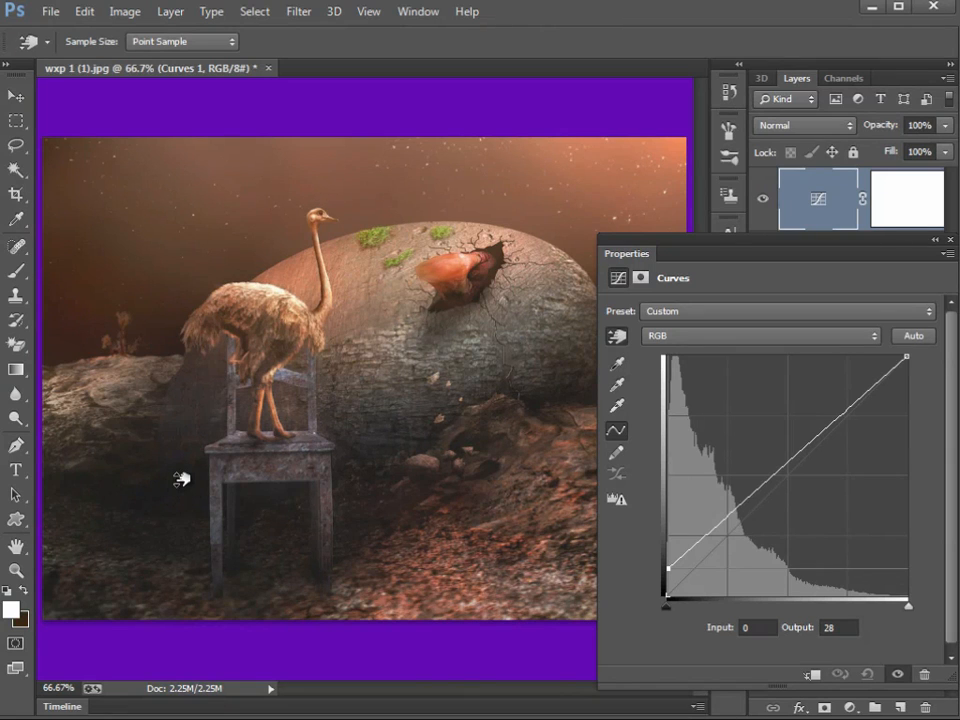
pyautogui.moveTo(181, 479); pyautogui.dragTo(183, 456)
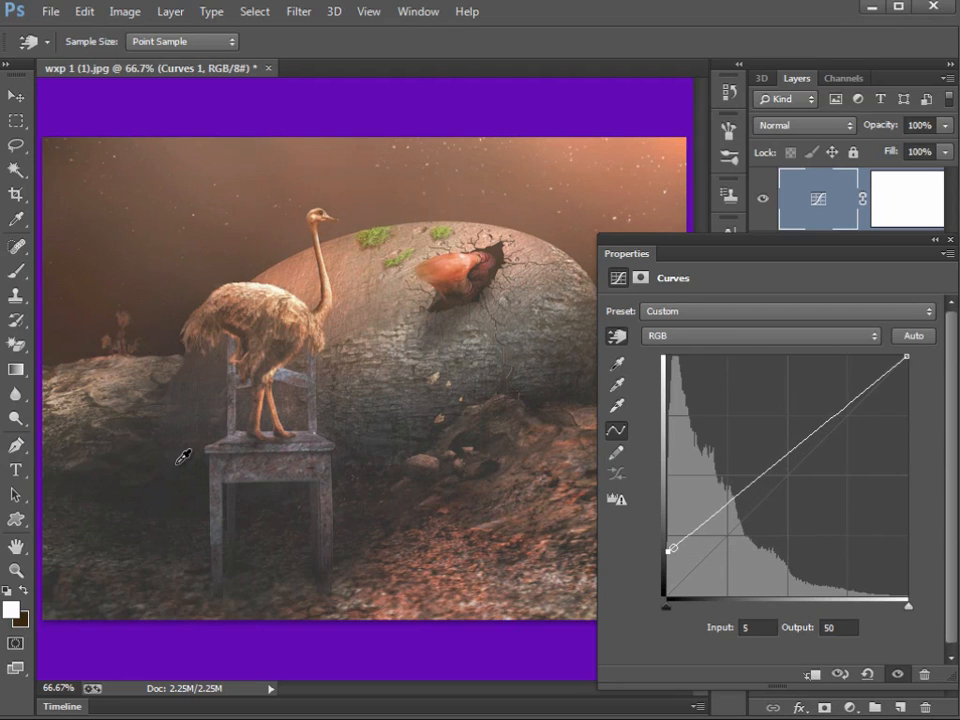
pyautogui.click(184, 455)
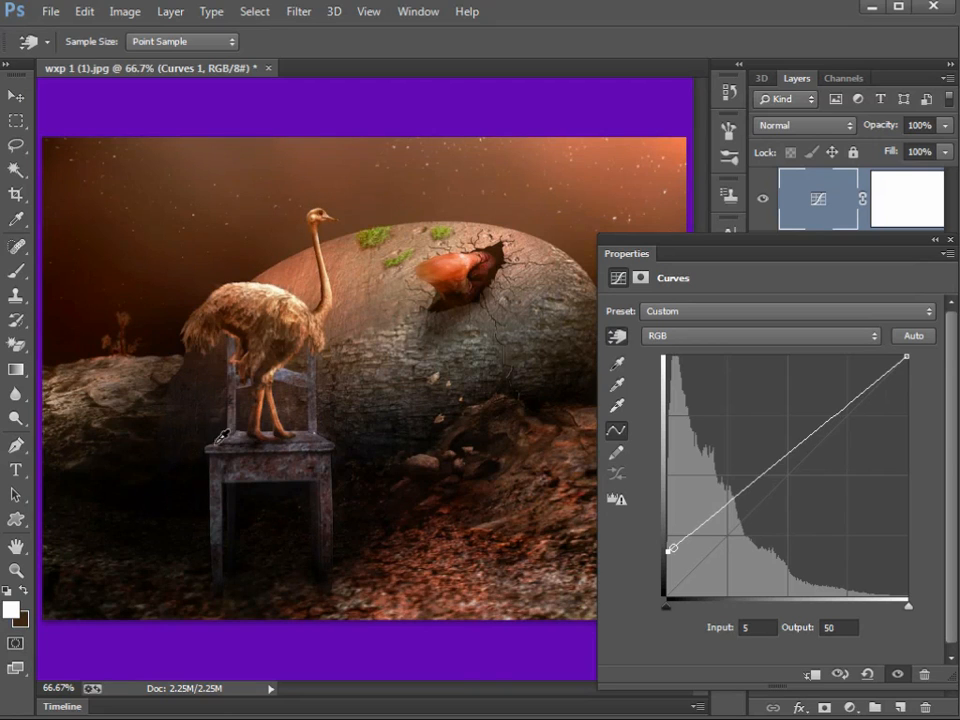
# Darken the egg's tones directly on the image, down to output 34 at input 68, and reset the Curves adjustment
pyautogui.click(397, 344)
pyautogui.moveTo(397, 344); pyautogui.dragTo(396, 390)
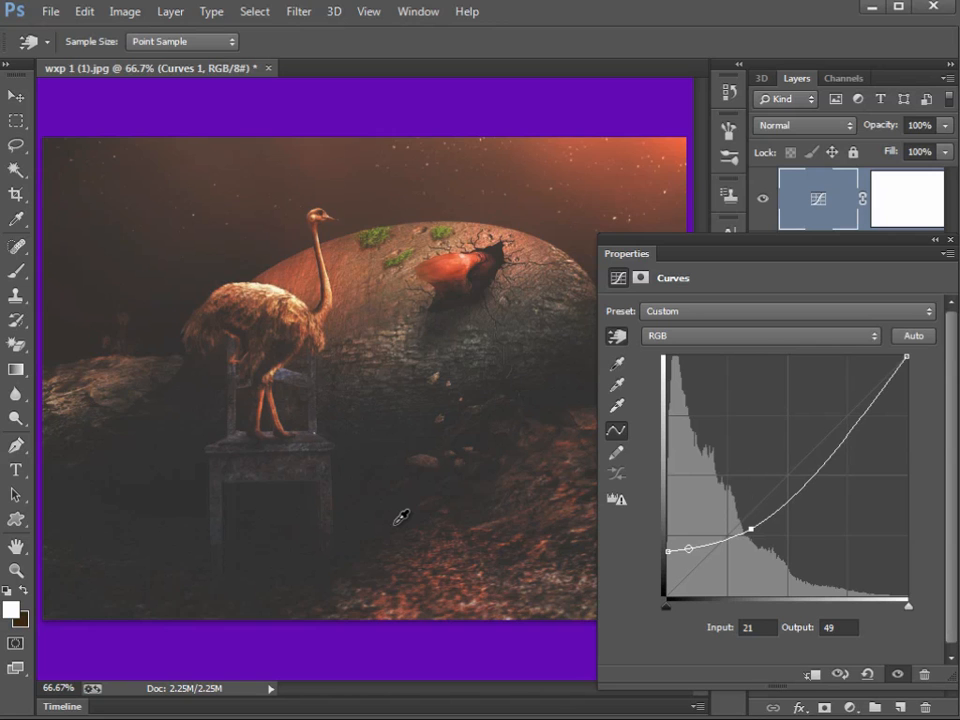
pyautogui.moveTo(390, 364); pyautogui.dragTo(385, 391)
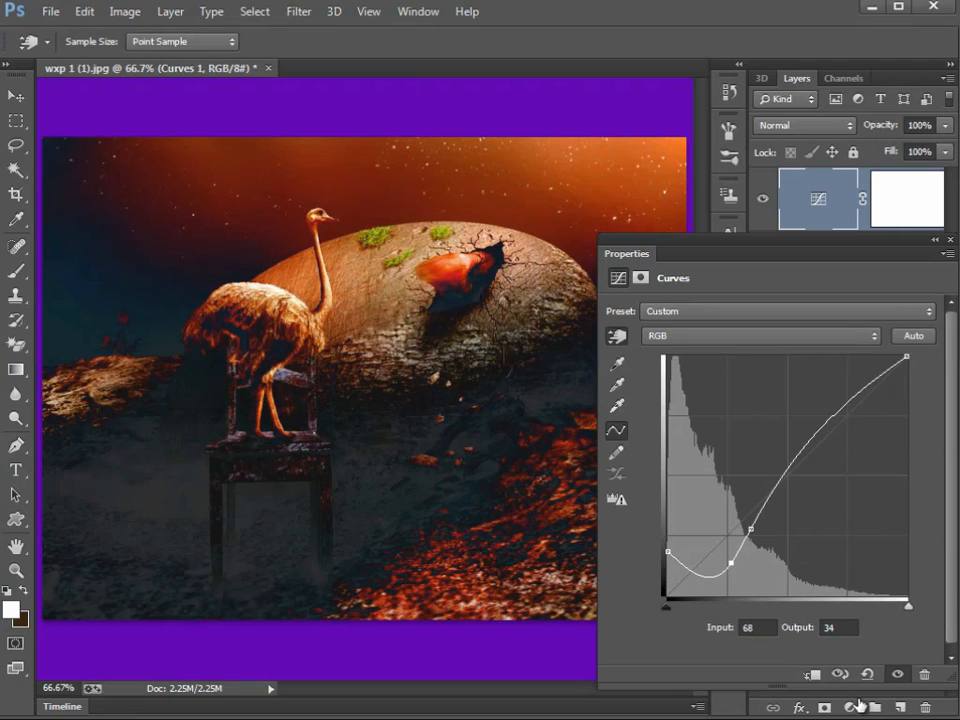
pyautogui.click(868, 676)
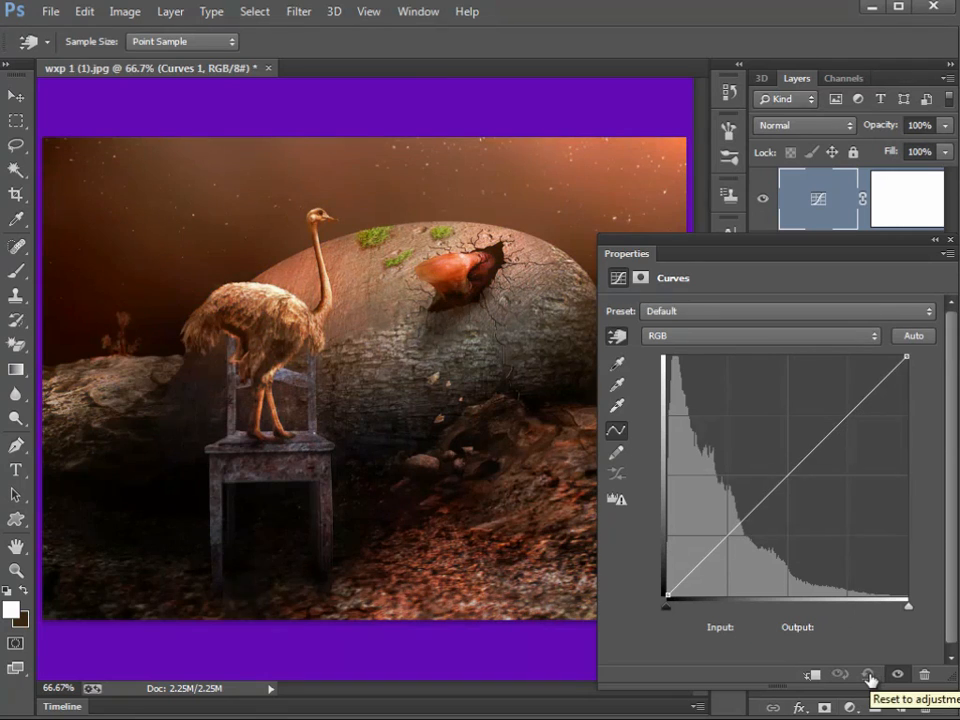
# Look through the curve's channel choices and try the Color Negative, Cross Process and Darker (RGB) presets
pyautogui.click(769, 338)
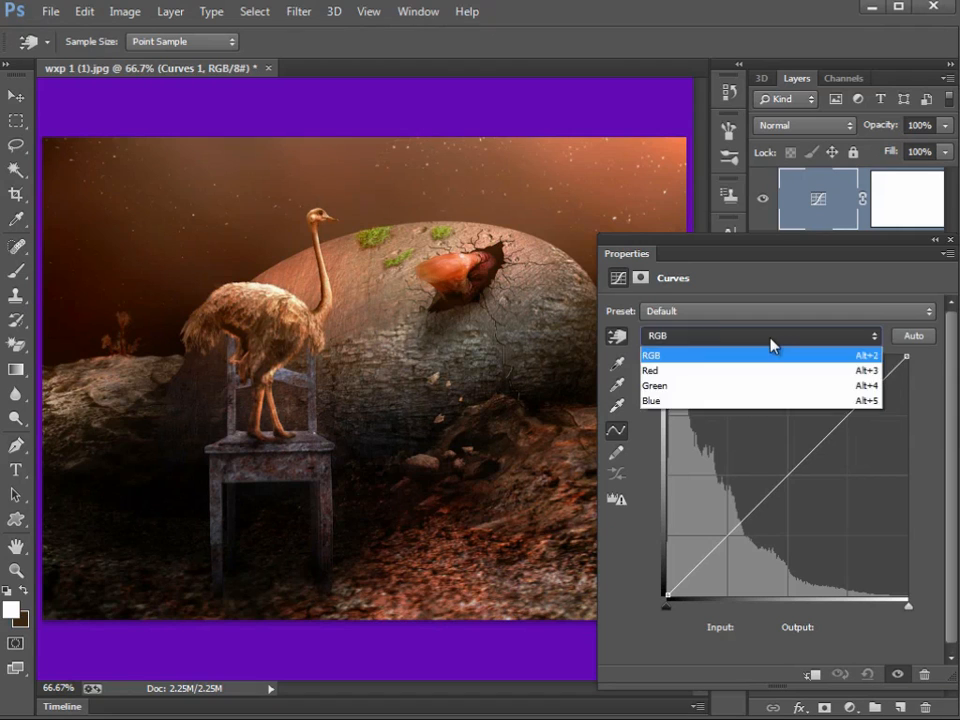
pyautogui.click(769, 338)
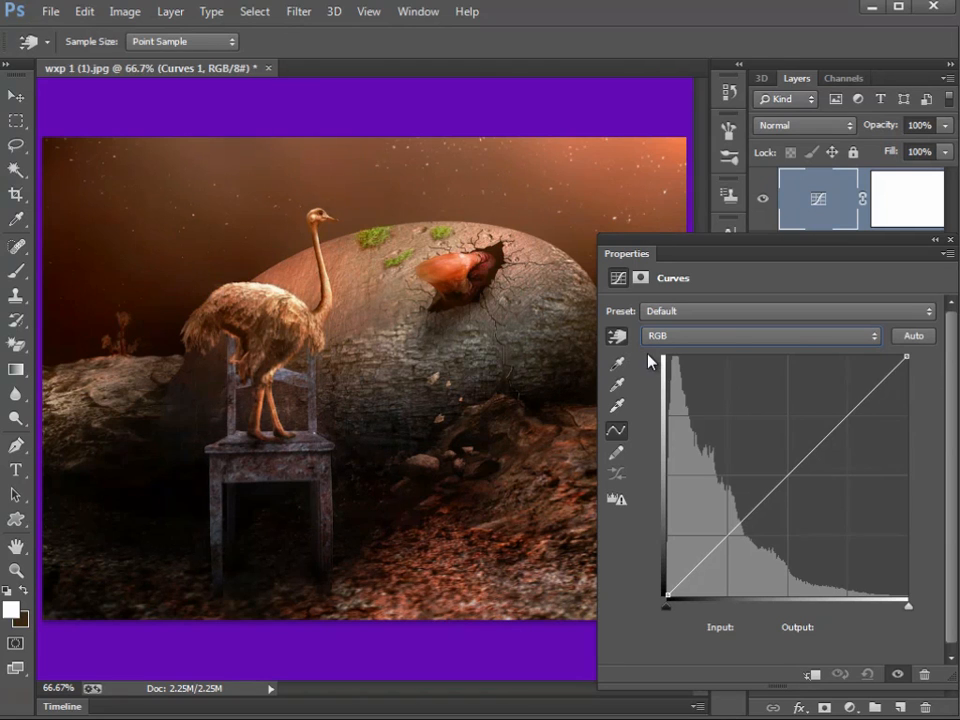
pyautogui.click(738, 313)
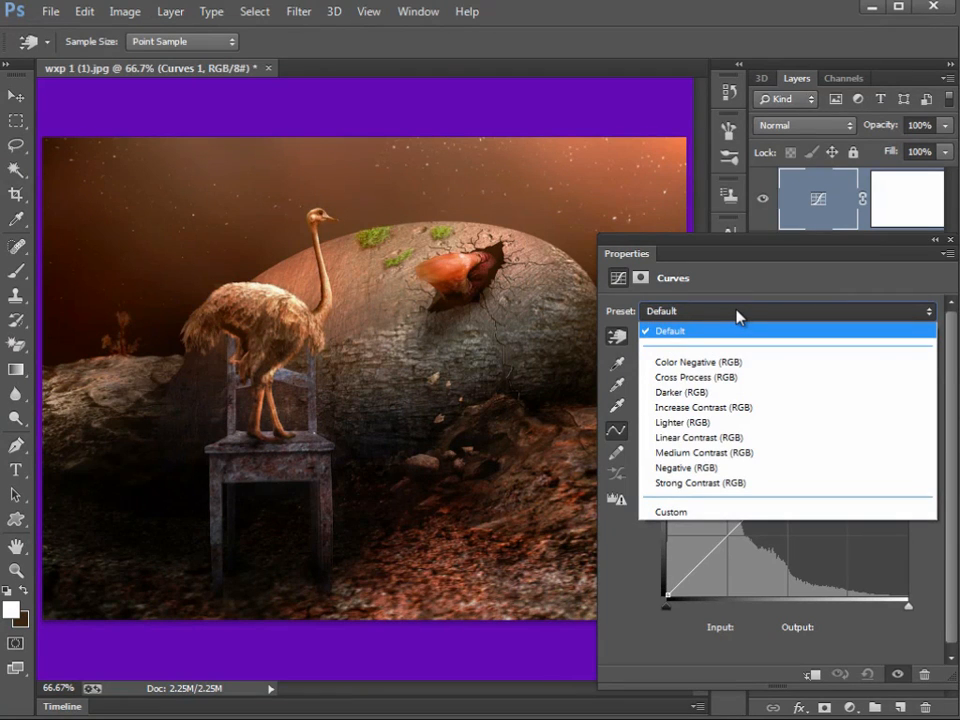
pyautogui.click(716, 364)
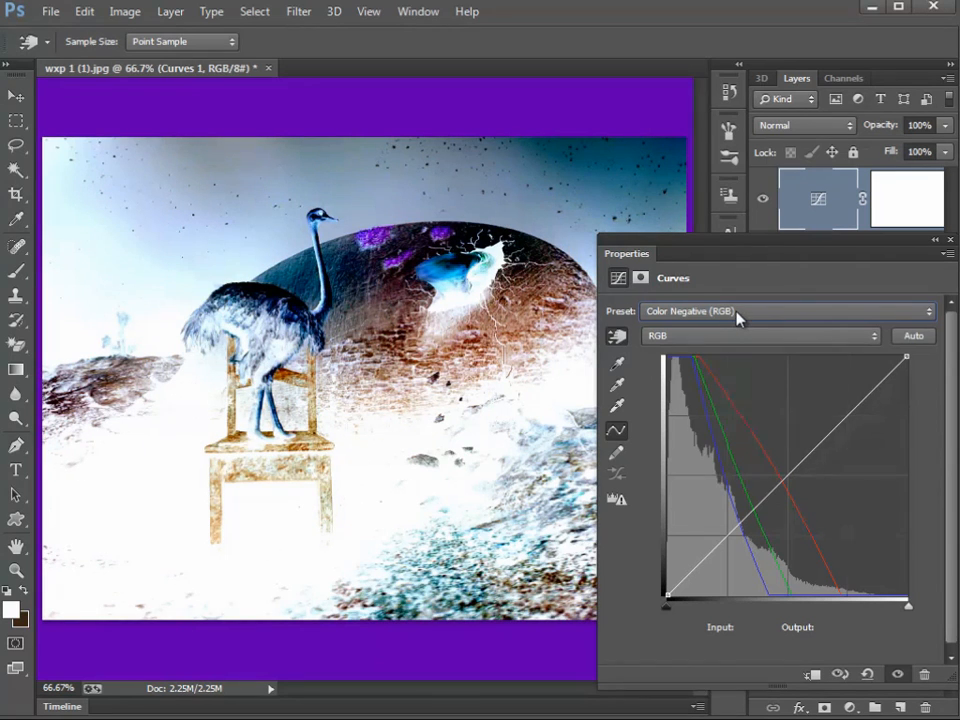
pyautogui.click(738, 314)
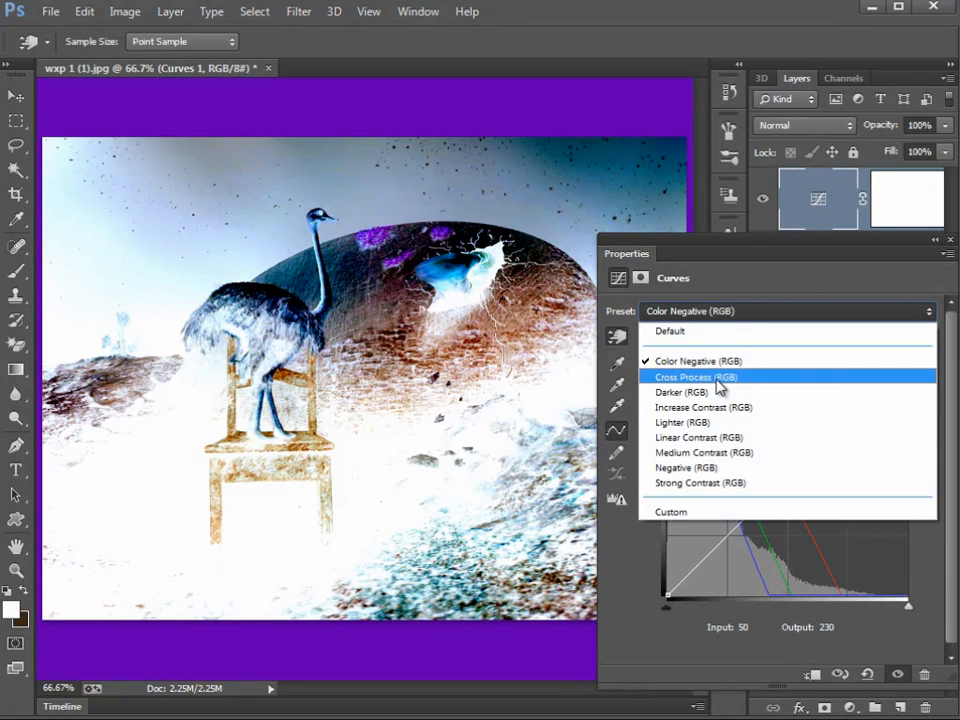
pyautogui.click(718, 379)
pyautogui.click(748, 313)
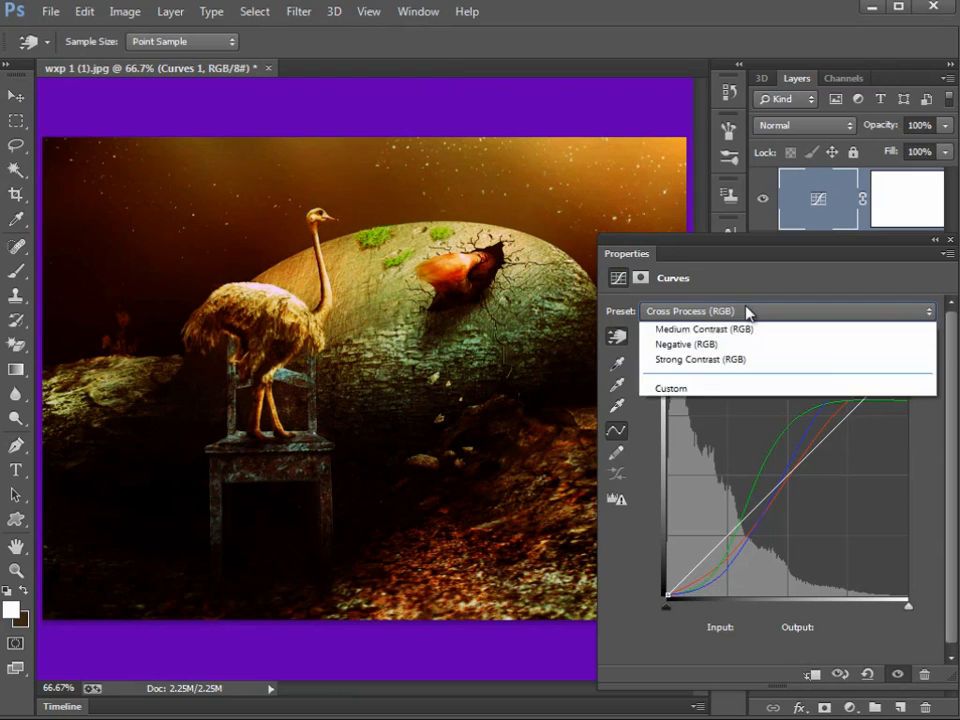
pyautogui.click(730, 401)
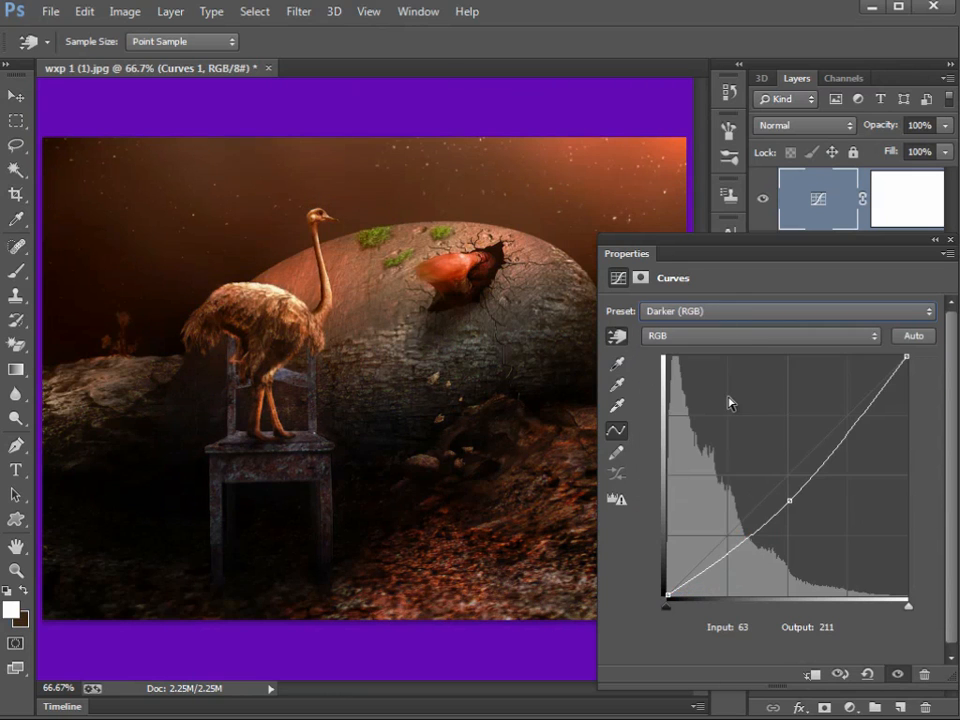
# Try the Linear Contrast and Negative (RGB) presets and apply Strong Contrast (RGB) to the Curves layer
pyautogui.click(731, 337)
pyautogui.click(718, 311)
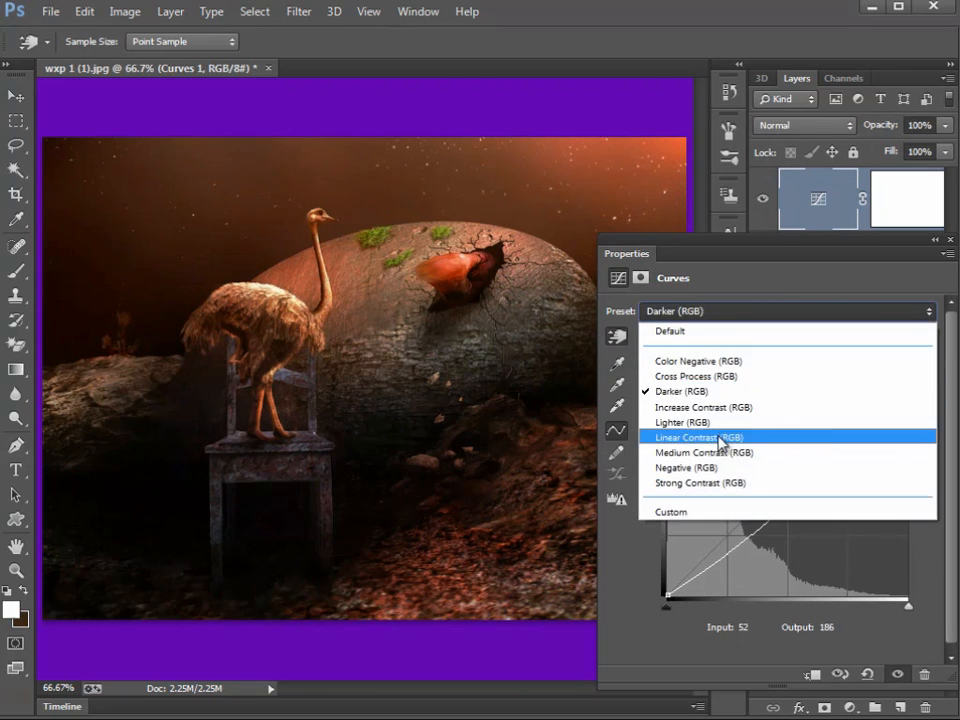
pyautogui.click(720, 437)
pyautogui.click(736, 313)
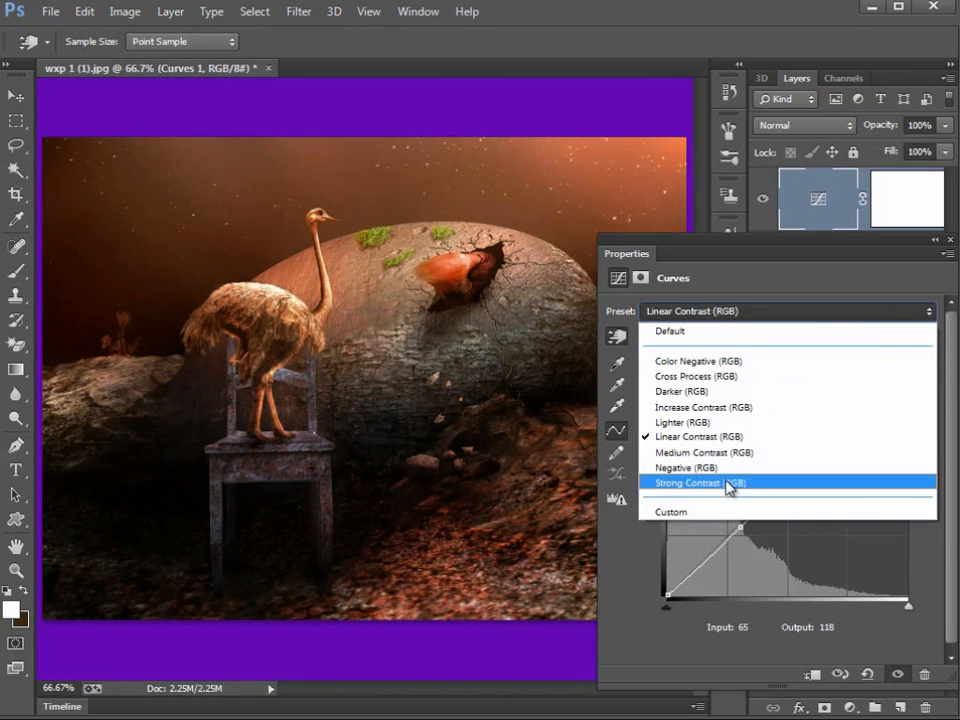
pyautogui.click(700, 467)
pyautogui.click(748, 314)
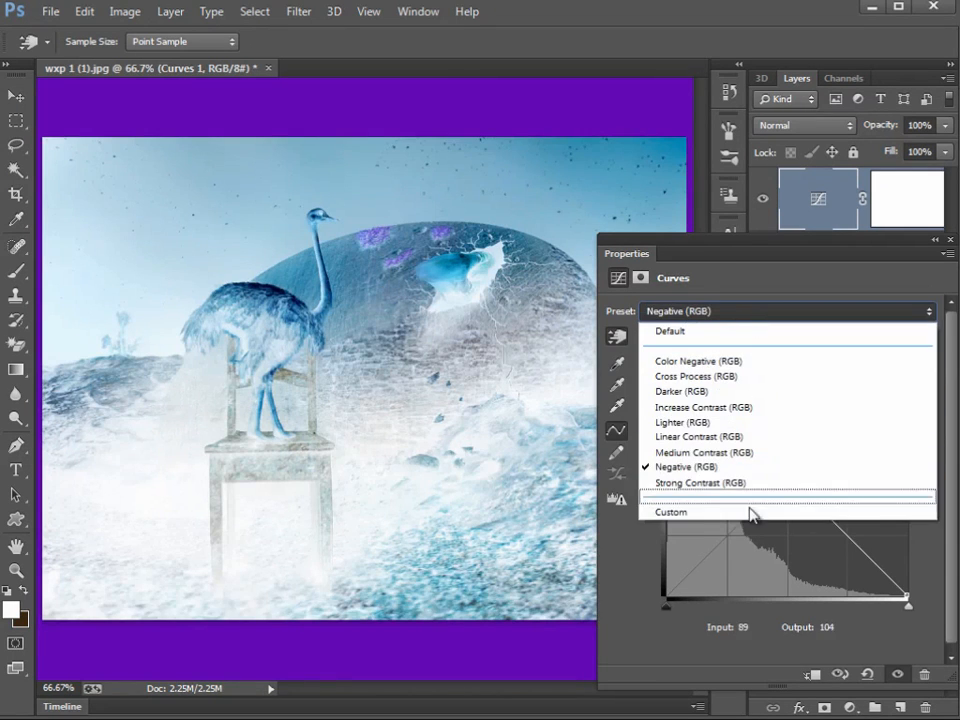
pyautogui.click(735, 484)
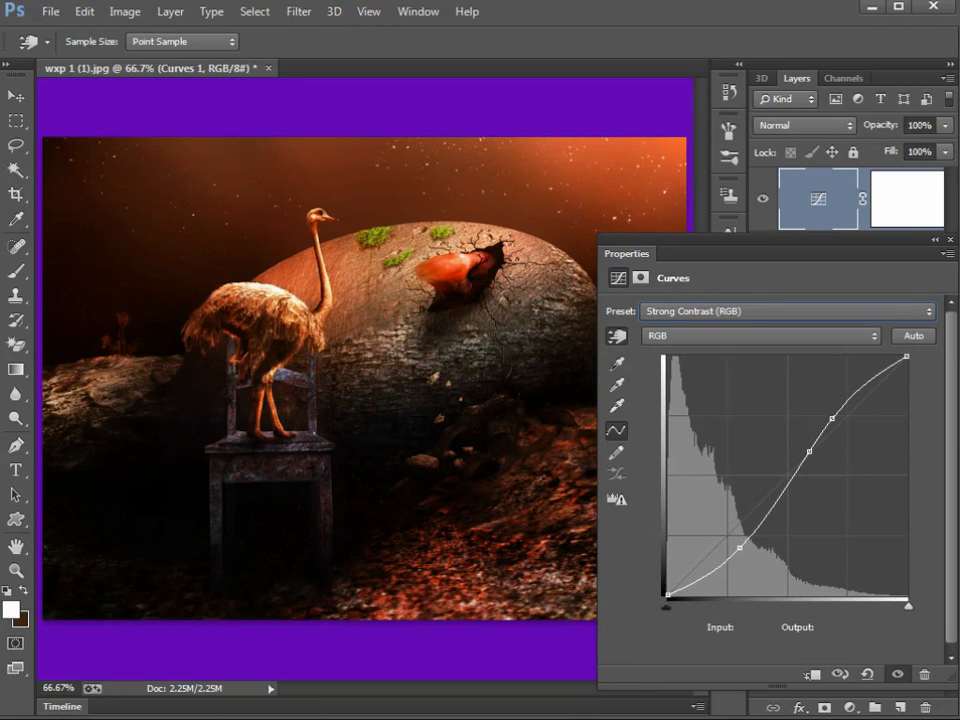
# Return the Curves adjustment to the Default preset and switch its curve to the Red channel
pyautogui.click(690, 312)
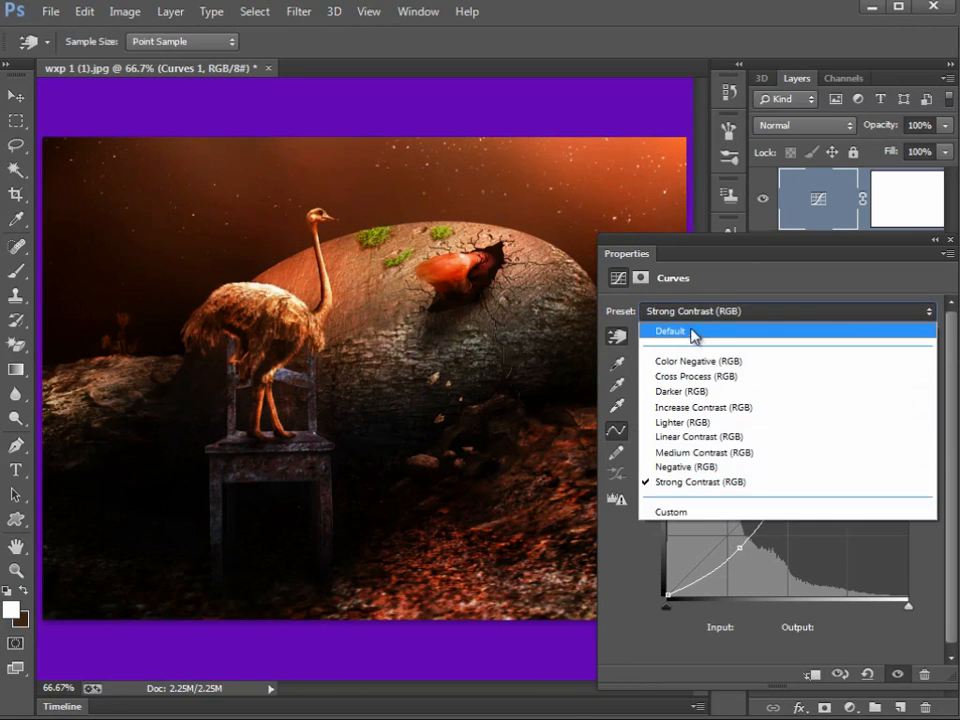
pyautogui.click(690, 333)
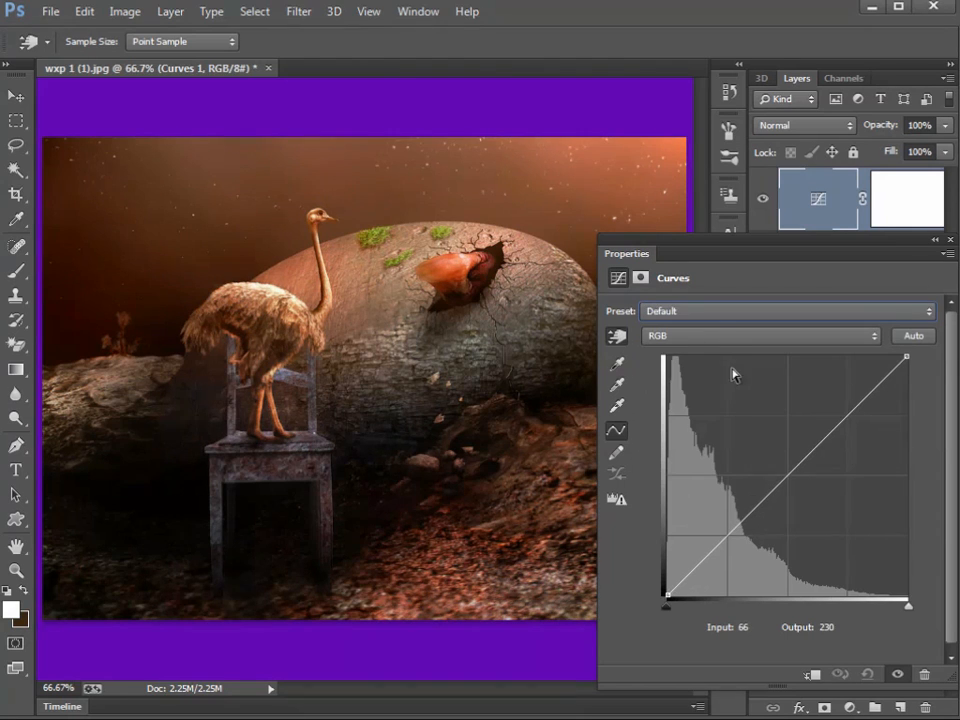
pyautogui.click(717, 340)
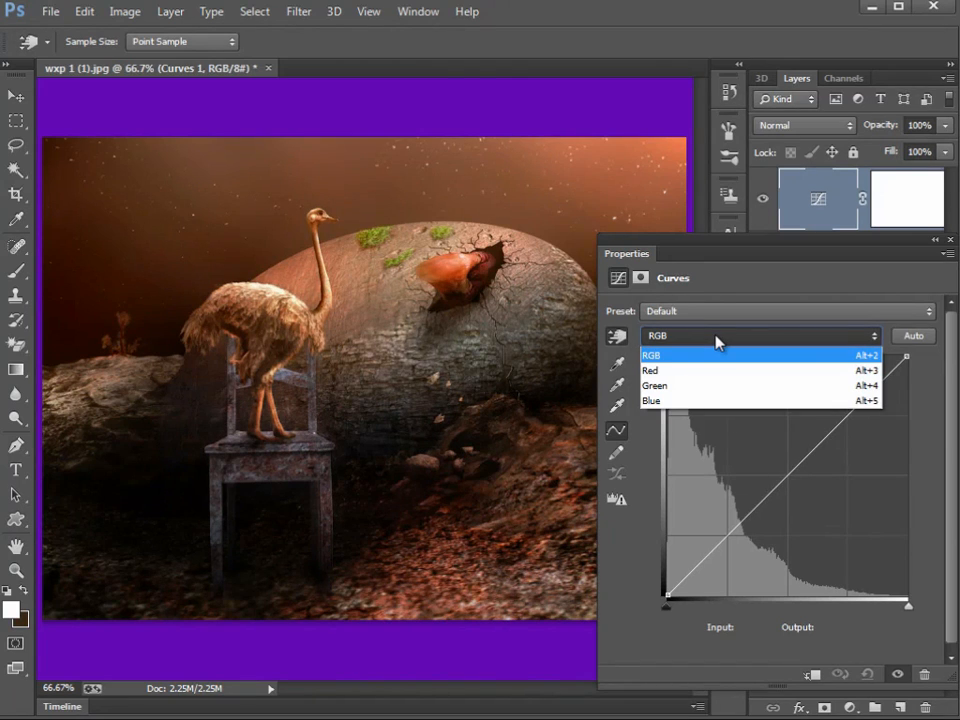
pyautogui.click(665, 372)
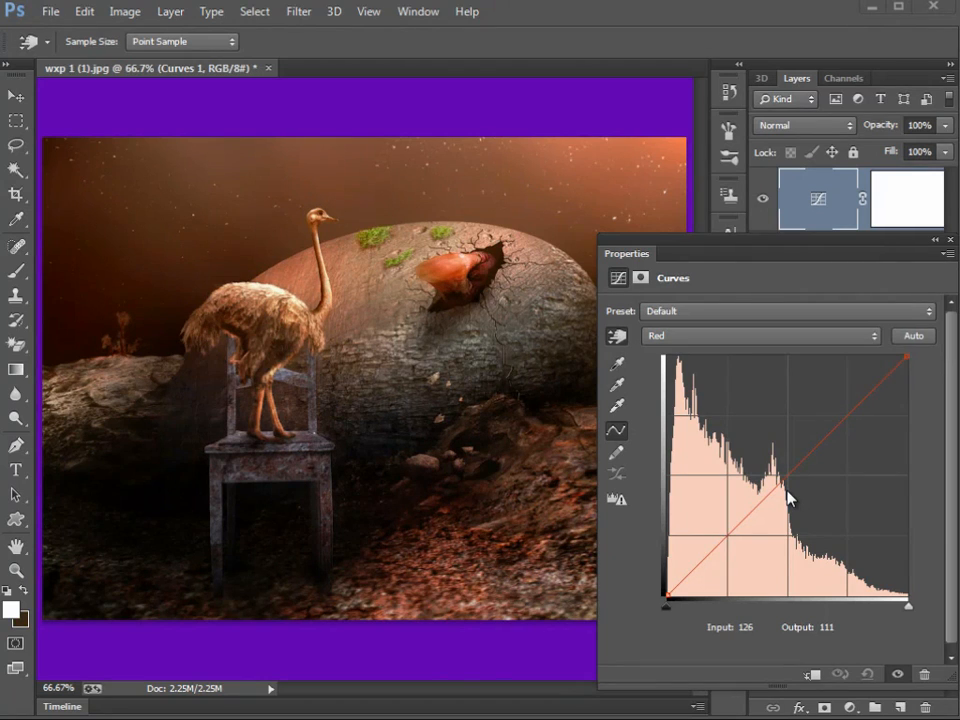
# Examine the opposite colours on the Real-Color-Wheel image in Windows Photo Viewer, and return to the Photoshop document
pyautogui.moveTo(958, 125); pyautogui.dragTo(486, 49)
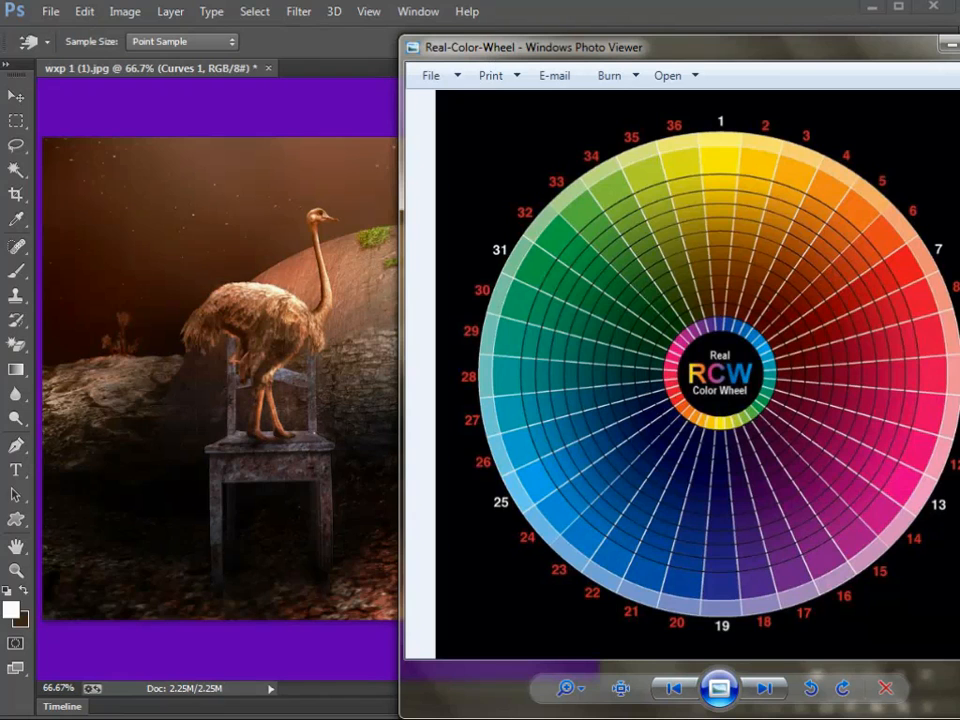
pyautogui.moveTo(483, 50); pyautogui.dragTo(378, 49)
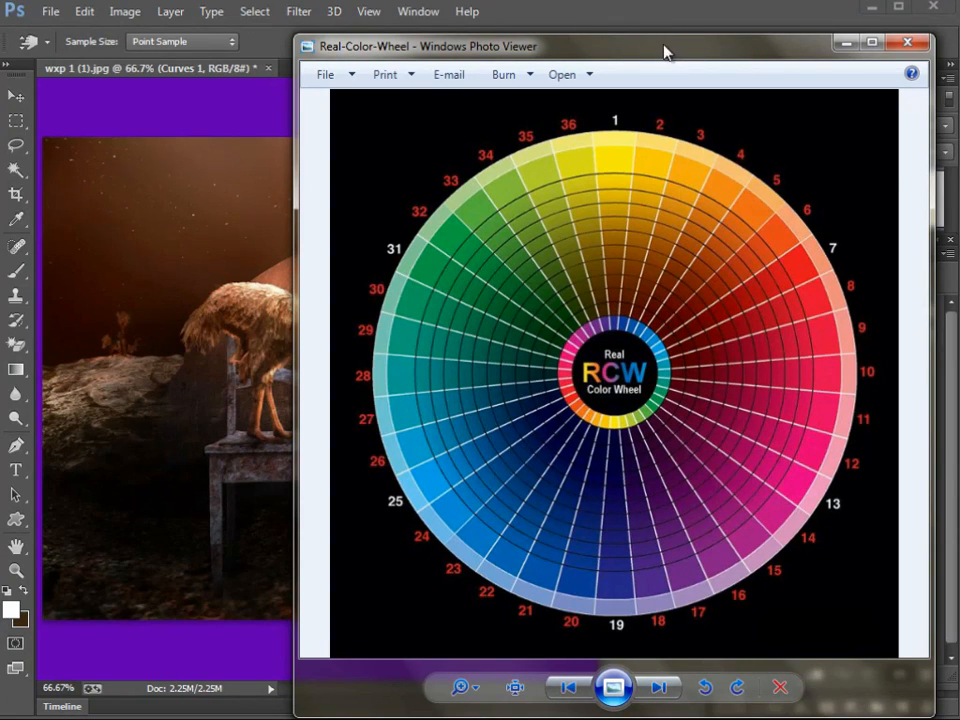
pyautogui.moveTo(664, 52); pyautogui.dragTo(619, 46)
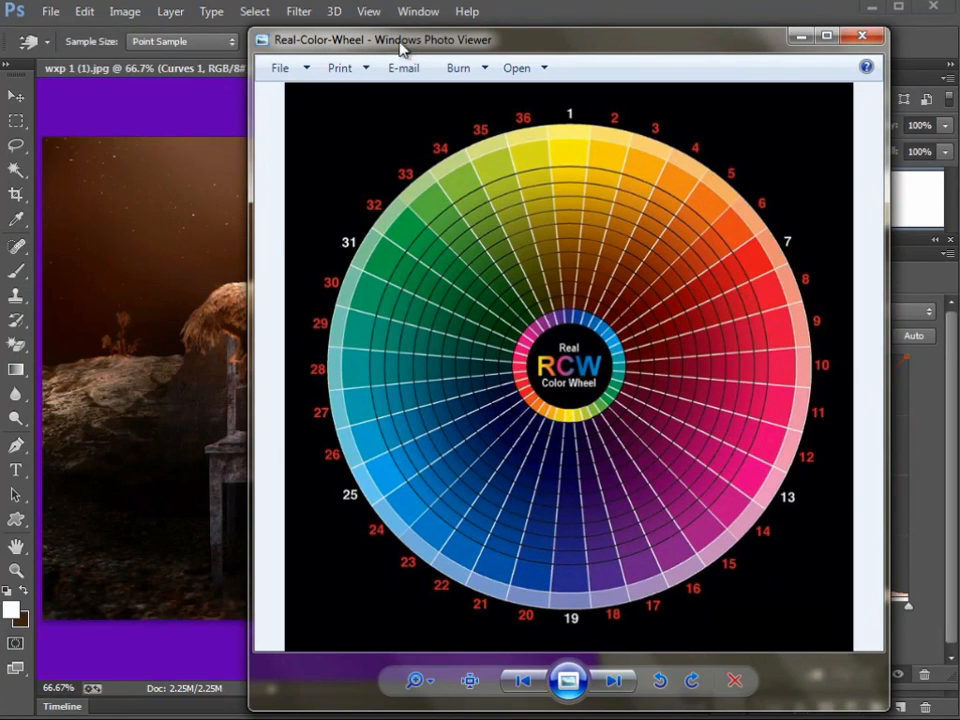
pyautogui.moveTo(275, 40); pyautogui.dragTo(959, 100)
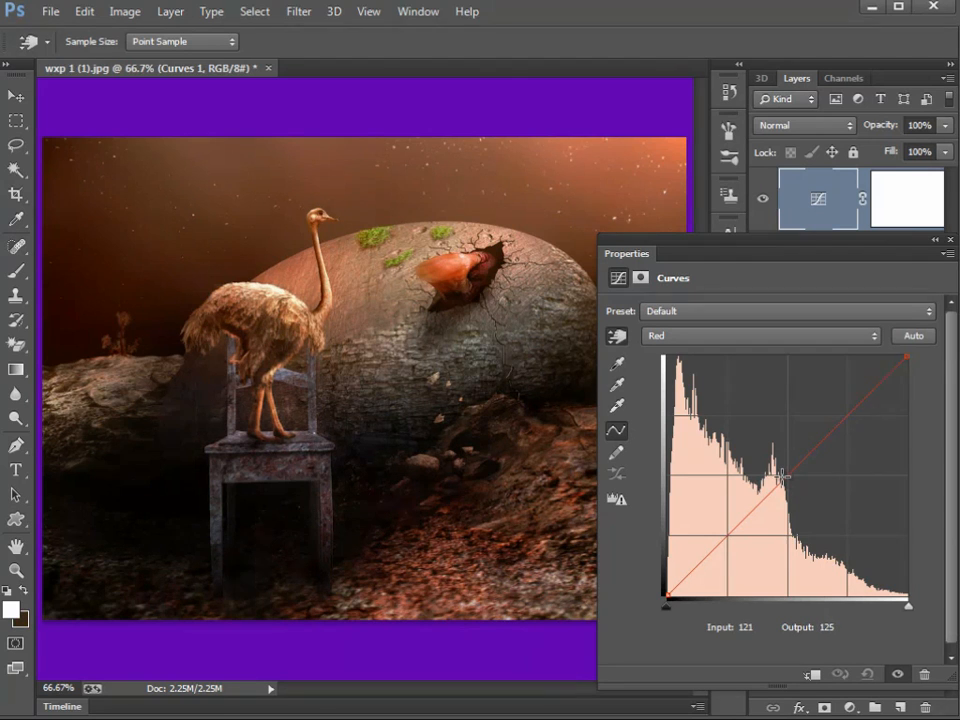
# Pull the red curve's midtones down to input 155, output 103, and compare the image with and without the adjustment
pyautogui.moveTo(786, 476); pyautogui.dragTo(813, 499)
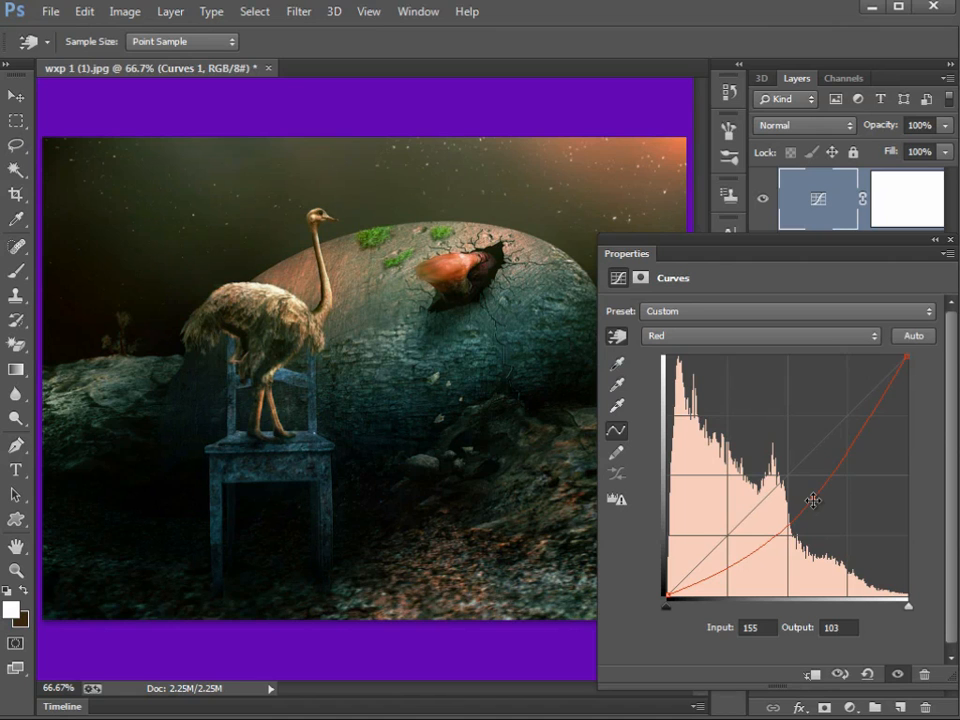
pyautogui.click(897, 675)
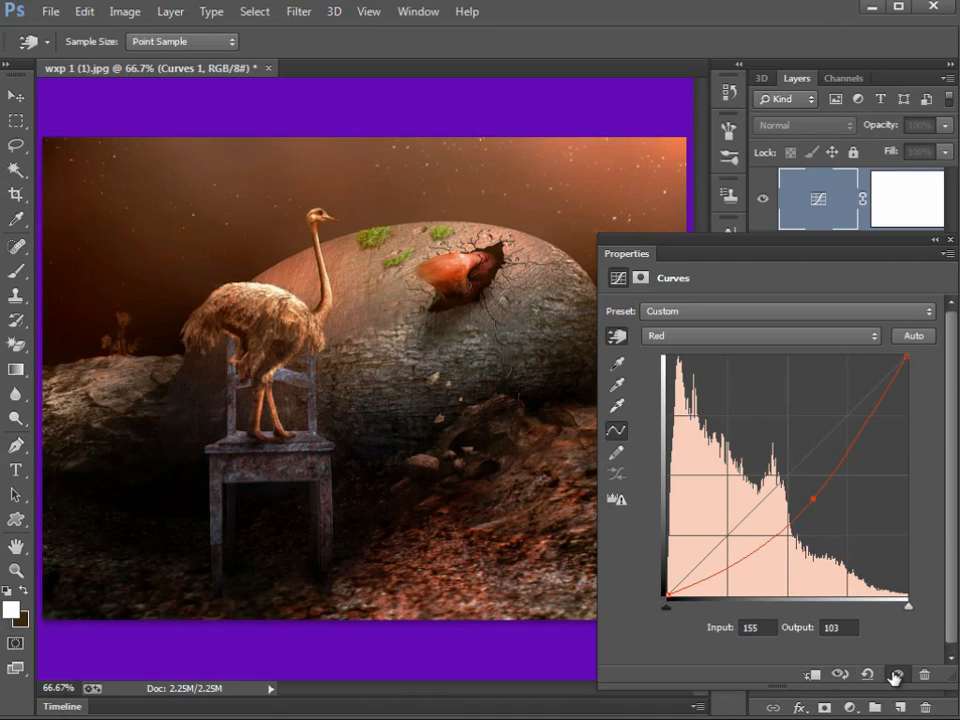
pyautogui.click(895, 677)
pyautogui.click(895, 677)
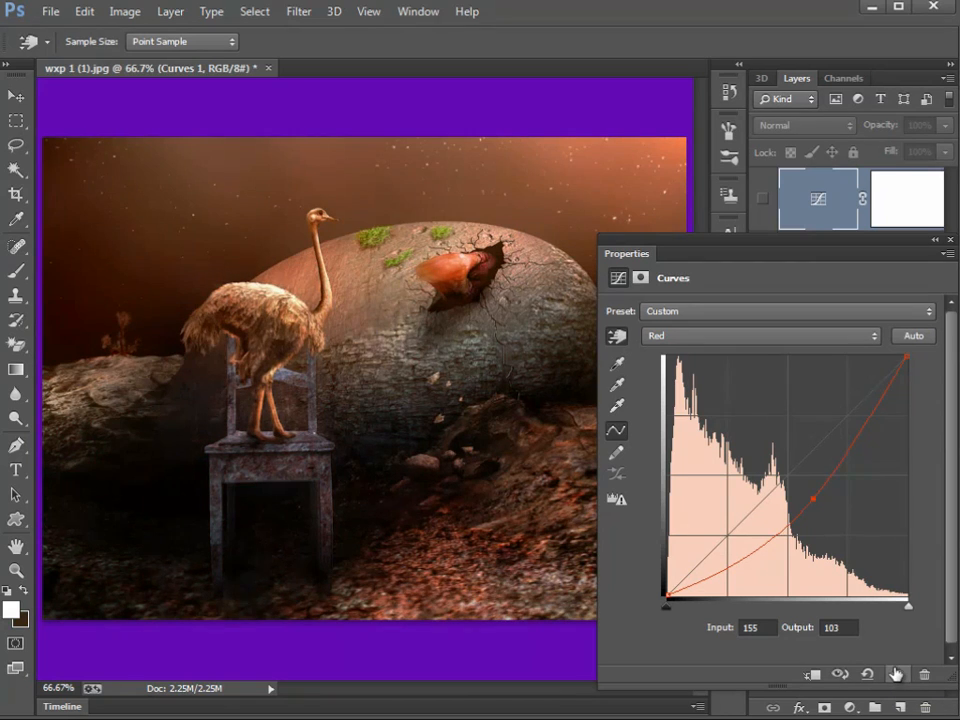
pyautogui.click(895, 675)
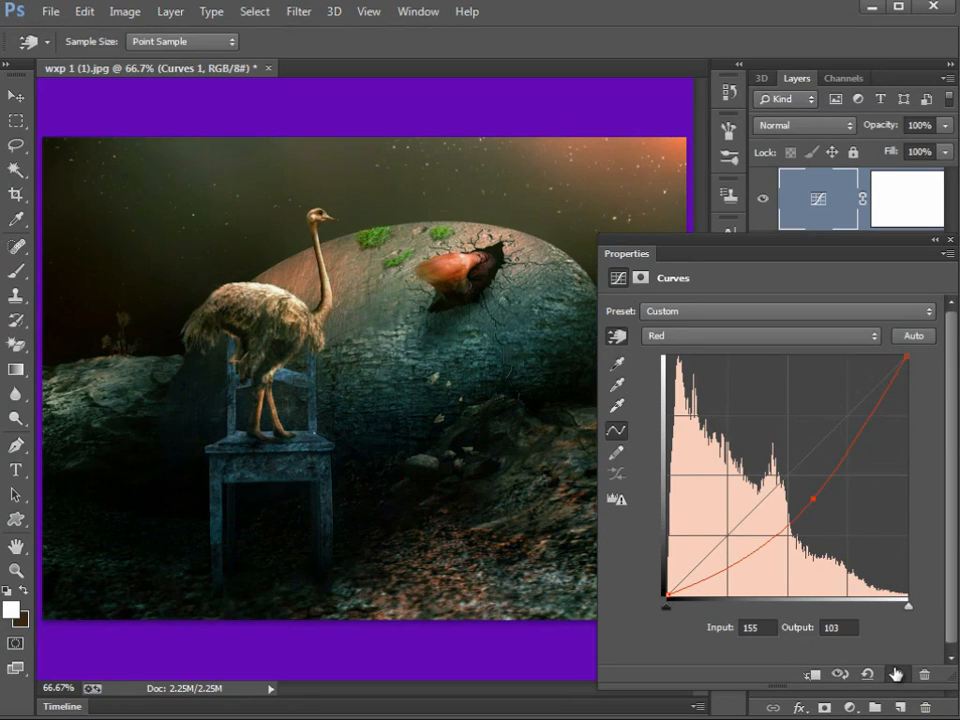
# Pull the Green channel curve's midtones down to input 146, output 113
pyautogui.click(806, 337)
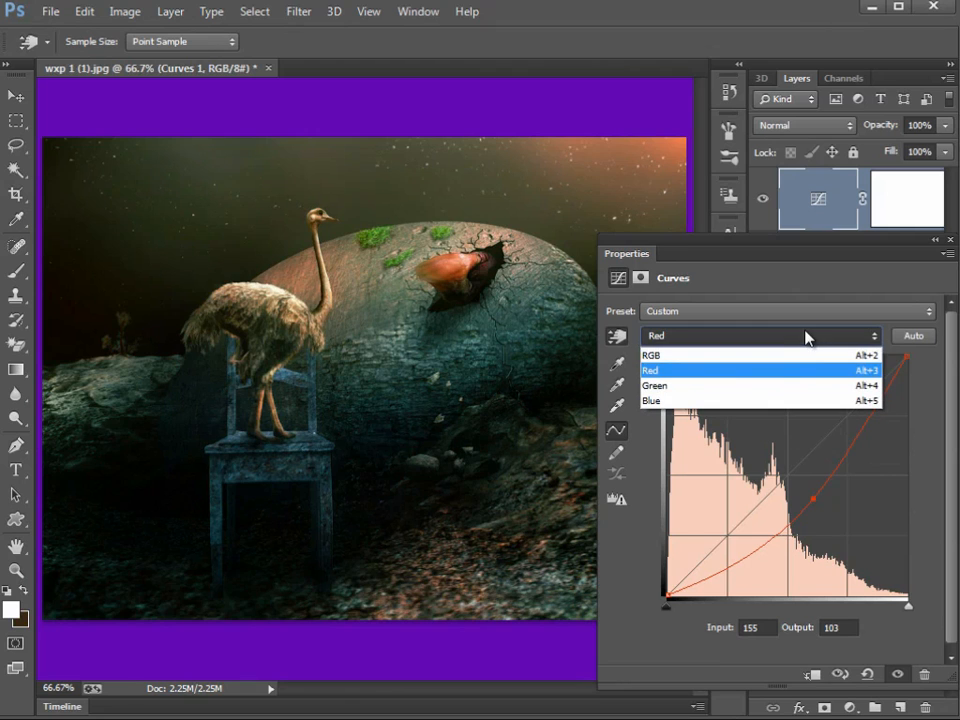
pyautogui.click(715, 394)
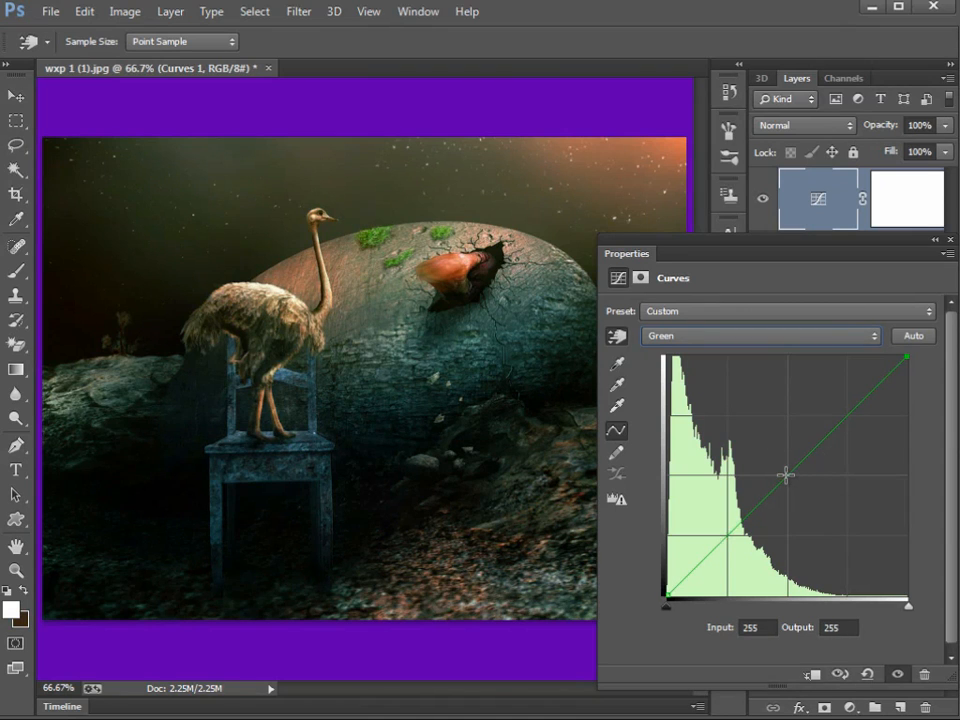
pyautogui.moveTo(786, 475); pyautogui.dragTo(805, 489)
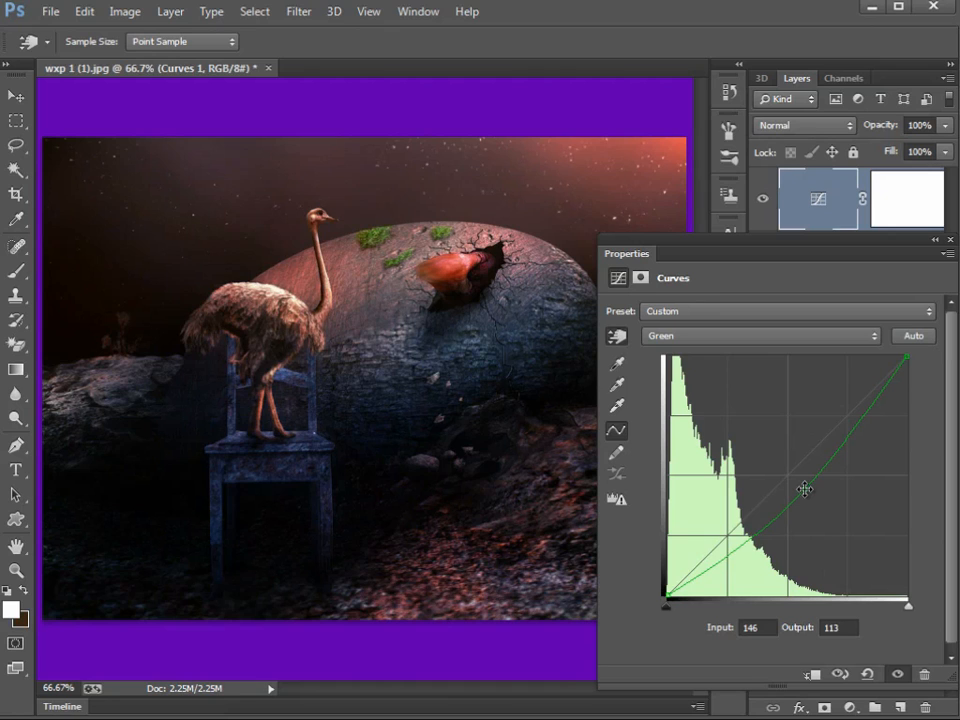
# Raise the Blue channel curve's shadow end to output 25 and lower its midtones to input 141, output 118
pyautogui.click(722, 342)
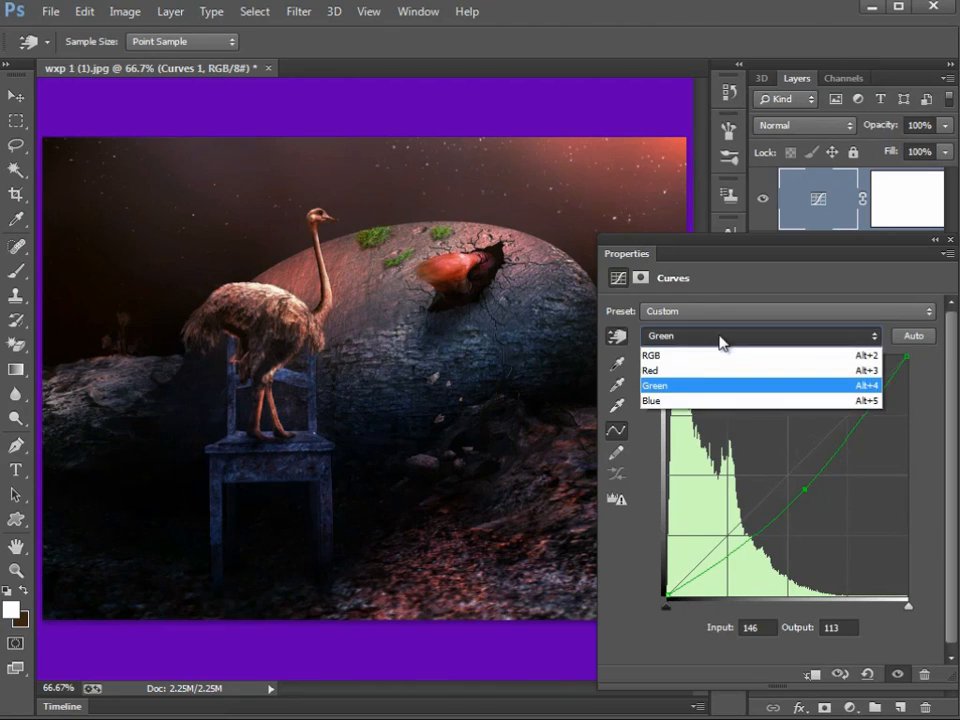
pyautogui.click(671, 400)
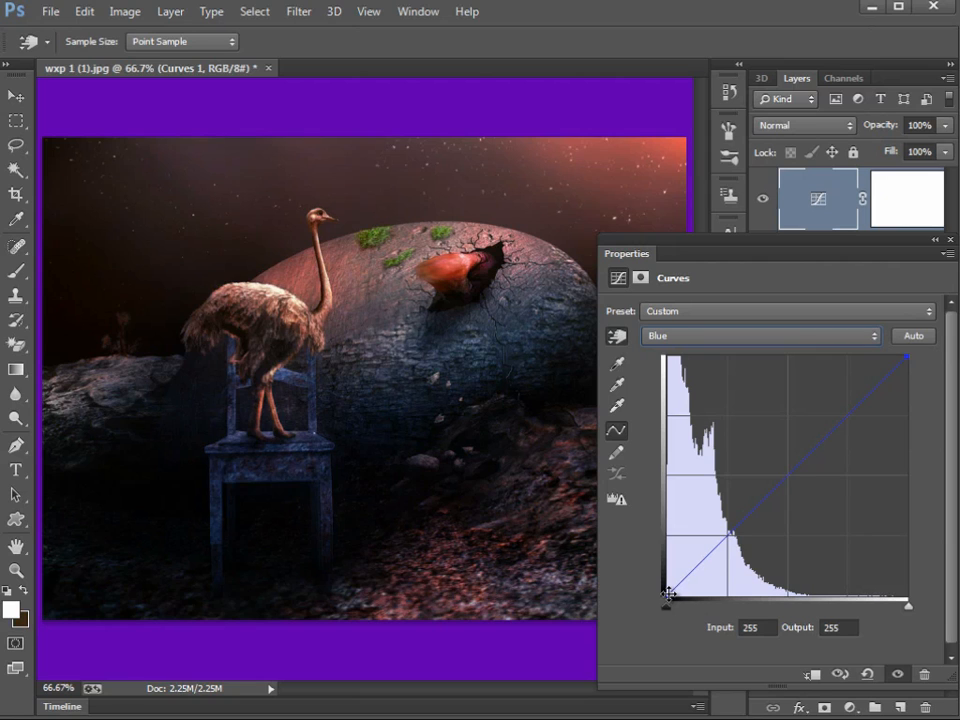
pyautogui.moveTo(668, 594); pyautogui.dragTo(647, 572)
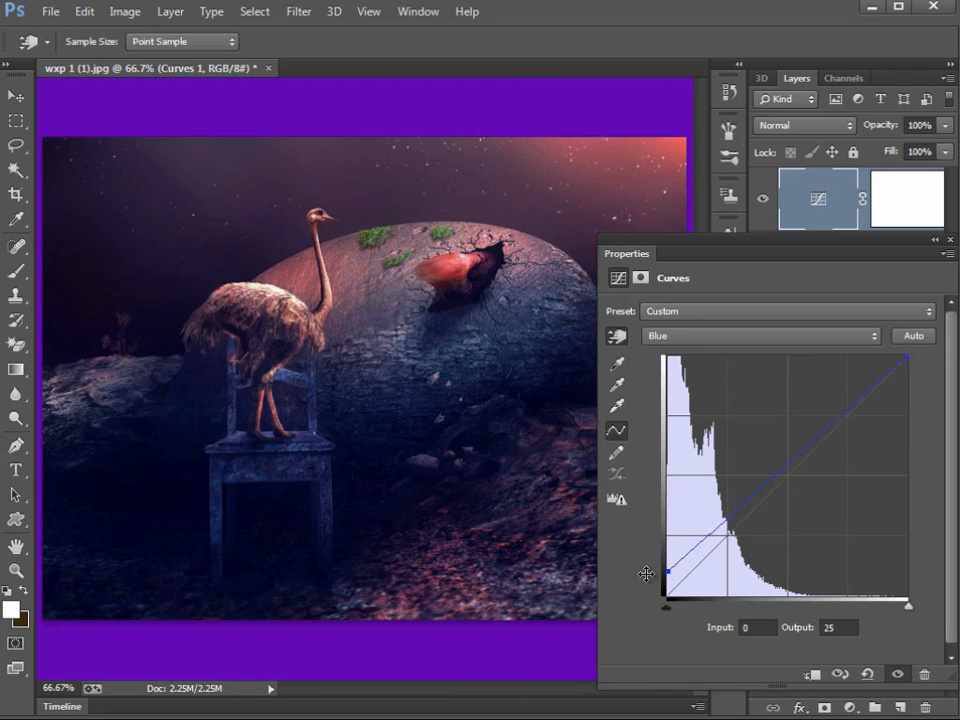
pyautogui.click(784, 468)
pyautogui.moveTo(784, 468); pyautogui.dragTo(800, 485)
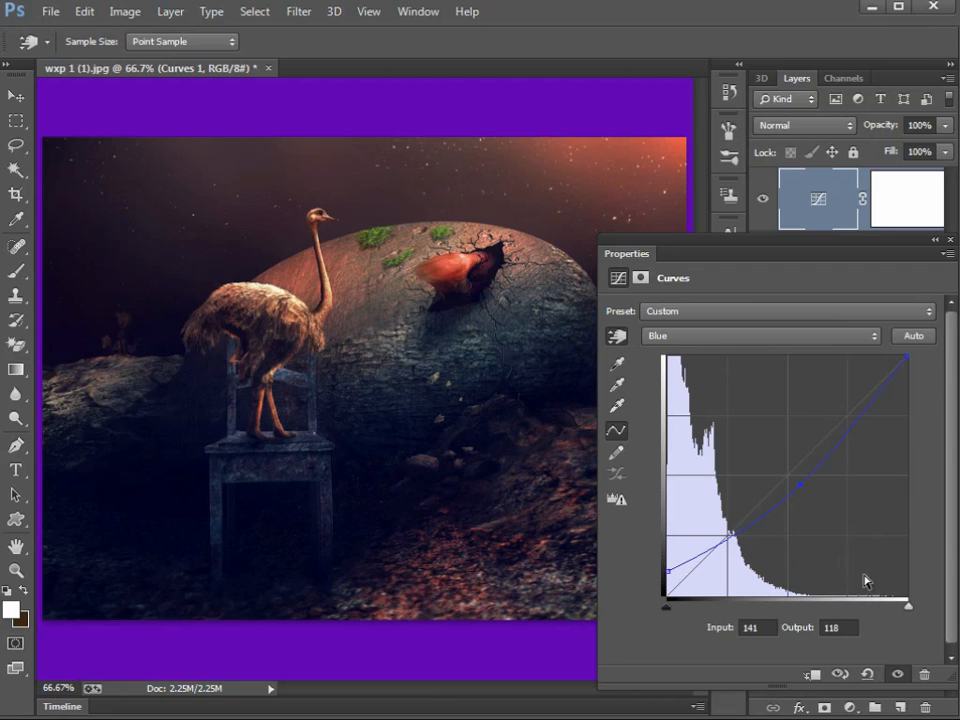
# Compare the image with and without the combined red, green and blue curve changes
pyautogui.click(898, 676)
pyautogui.click(898, 676)
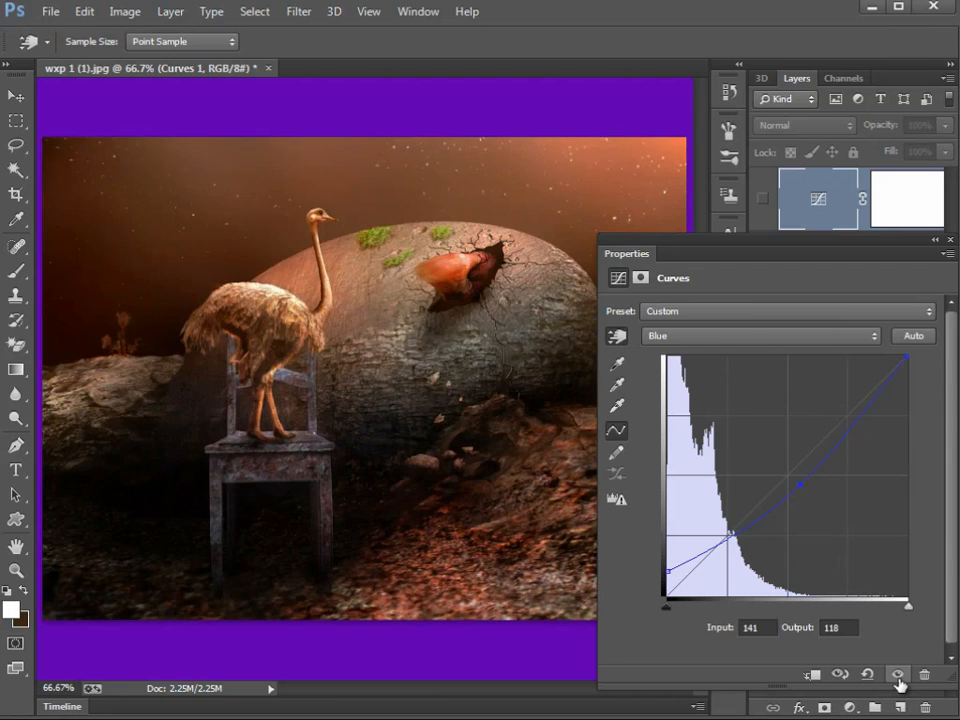
pyautogui.click(898, 676)
pyautogui.click(898, 676)
pyautogui.click(898, 676)
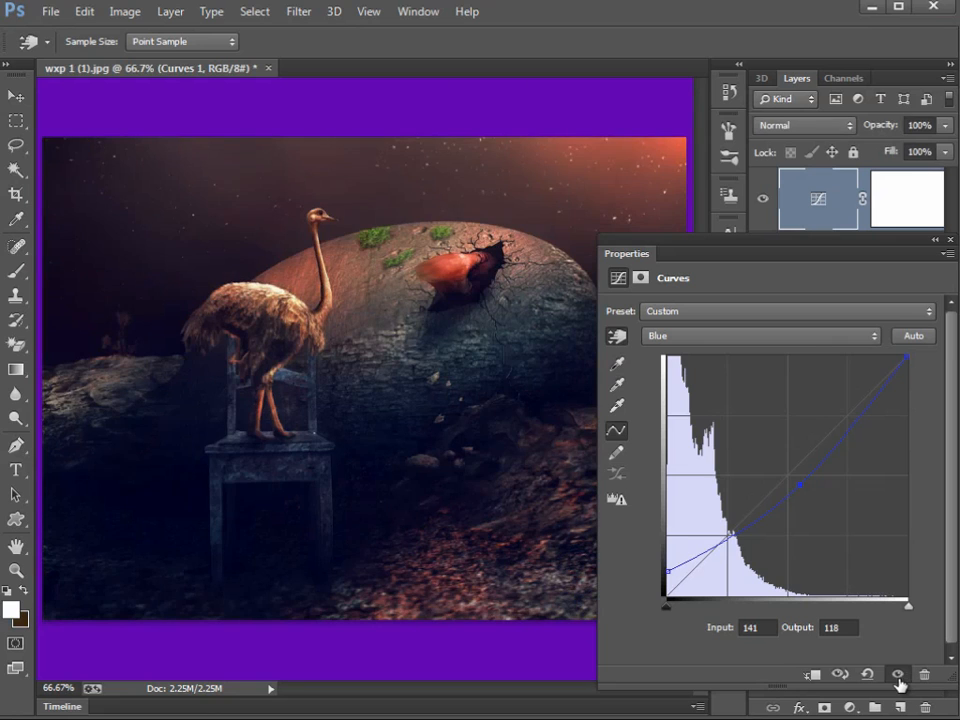
# Switch the Curves adjustment back to the composite RGB channel and look over the three colour curves together
pyautogui.click(810, 337)
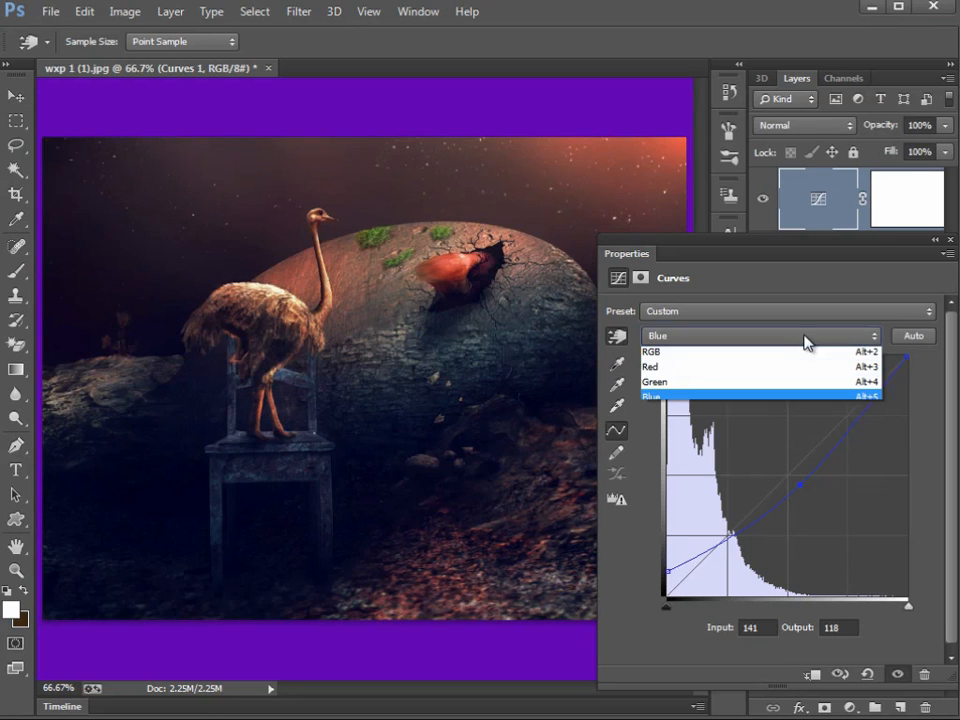
pyautogui.click(697, 356)
pyautogui.moveTo(757, 506); pyautogui.dragTo(666, 553)
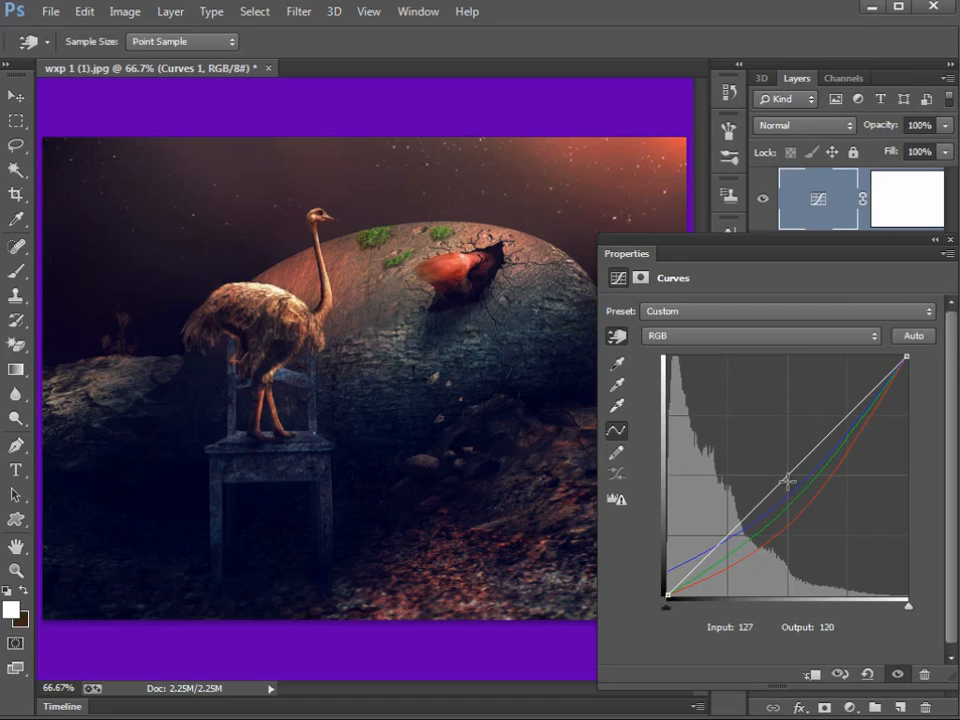
pyautogui.moveTo(784, 474); pyautogui.dragTo(747, 444)
pyautogui.moveTo(761, 455); pyautogui.dragTo(628, 470)
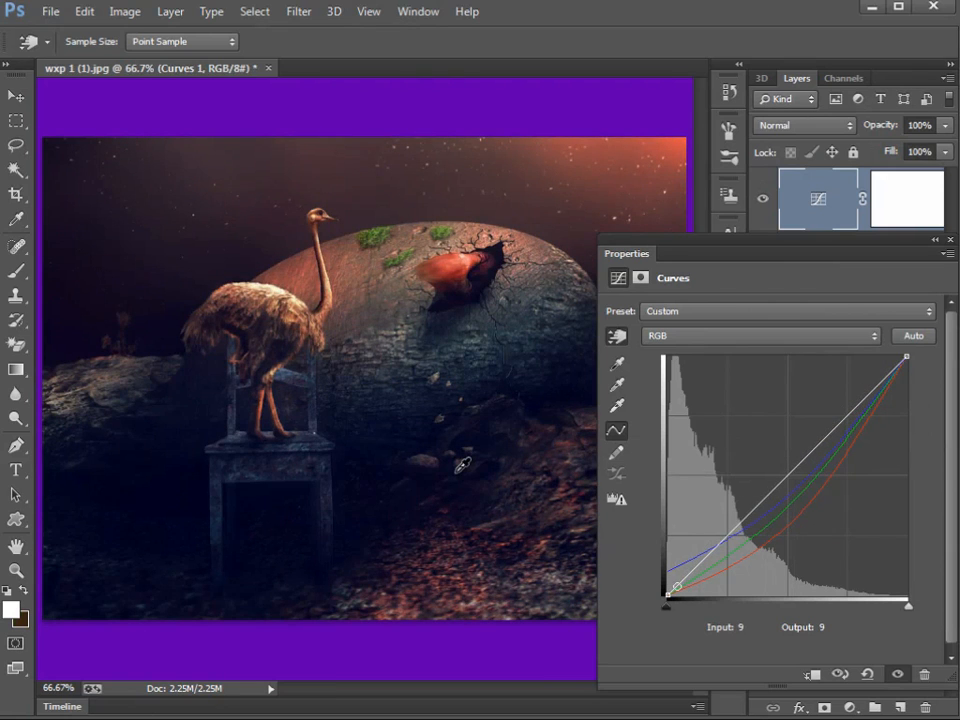